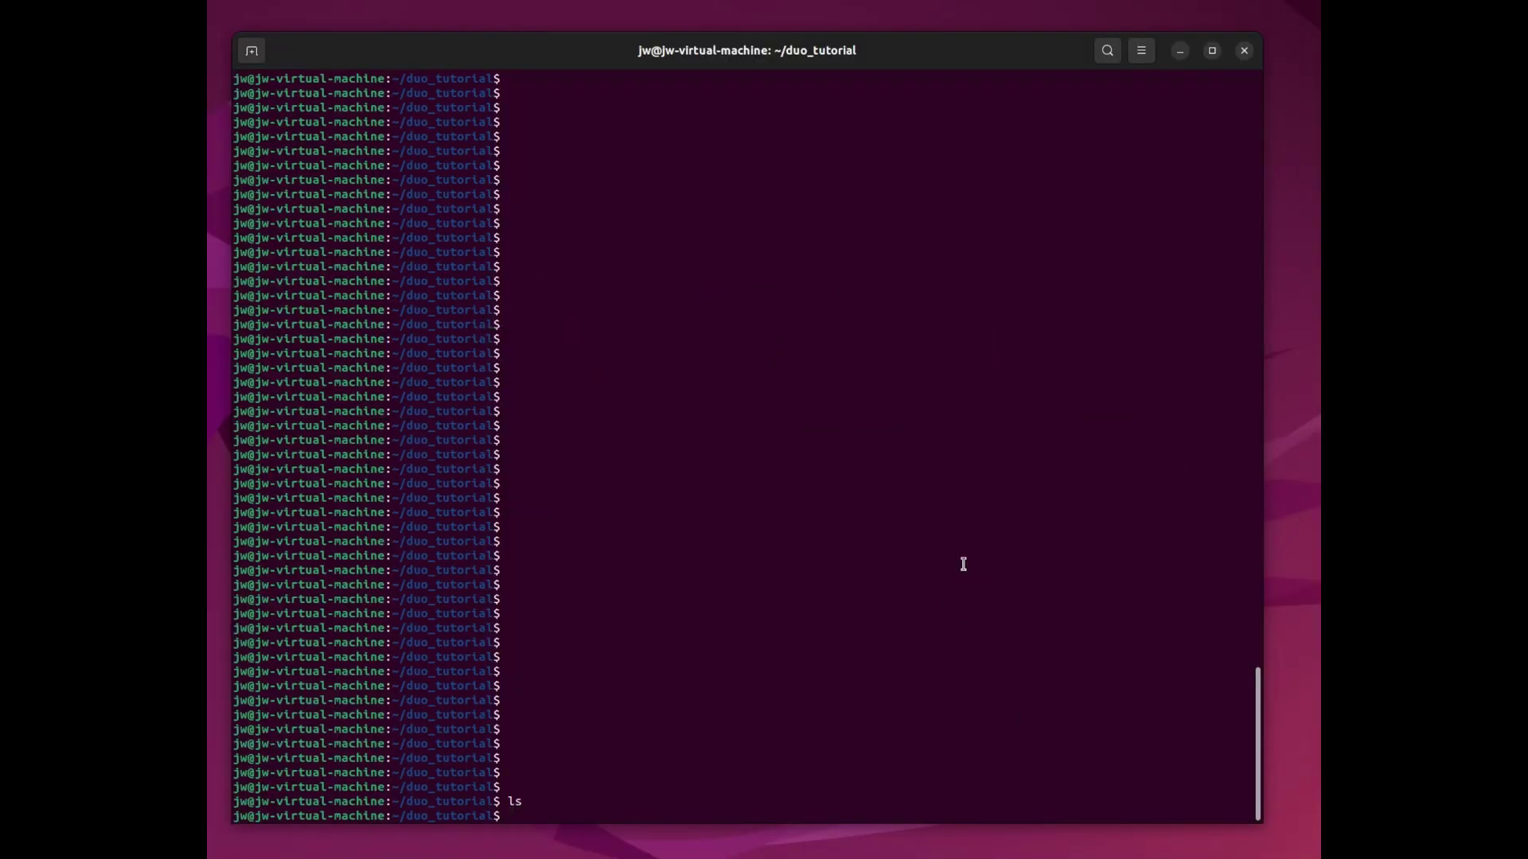
Update apt package lists, install the SDK dependencies and cmake, then create and enter 'duo'.
text(sudo apt-get update)
key(Return)
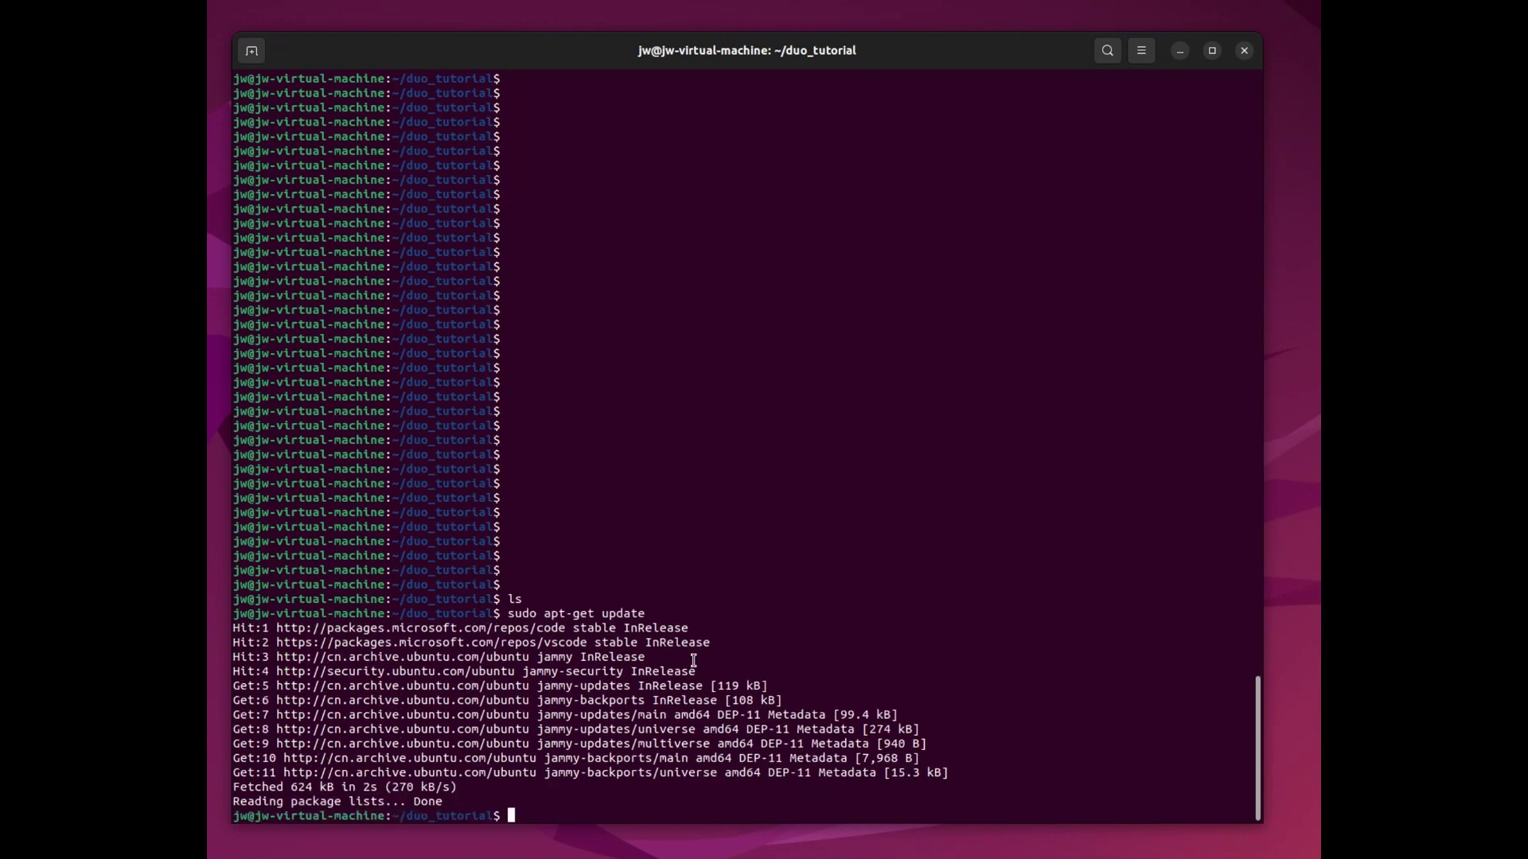
text(sudo apt install dialog python3-dev make git bc gcc flex bison ninja-build libssl-dev rsync pkg-config device-tree-compiler squashfs-tools parted dosfstools)
key(Return)
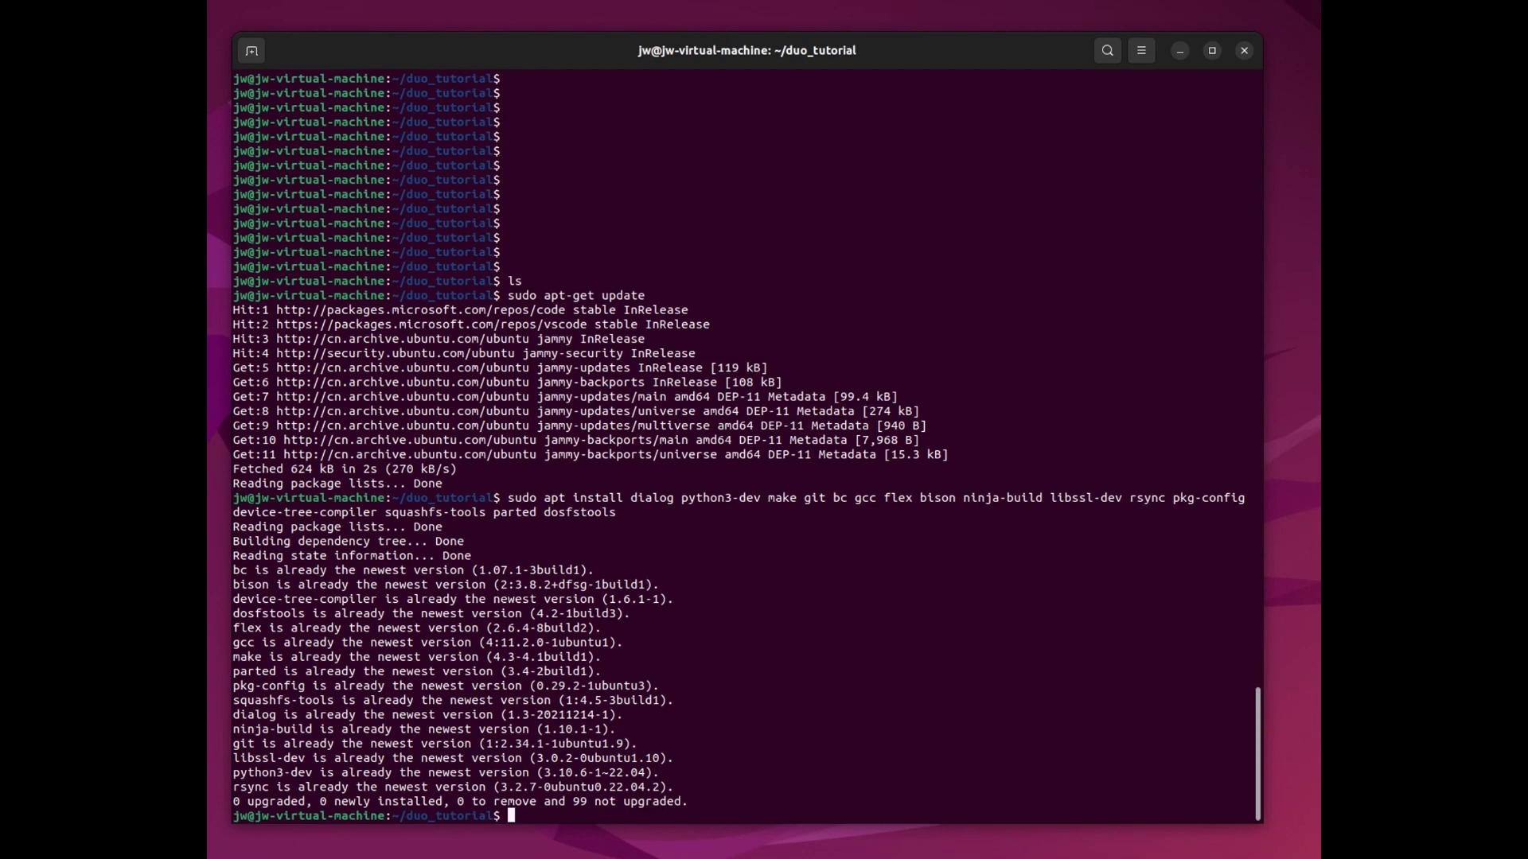
text(sudo apt-get install cmake)
key(Return)
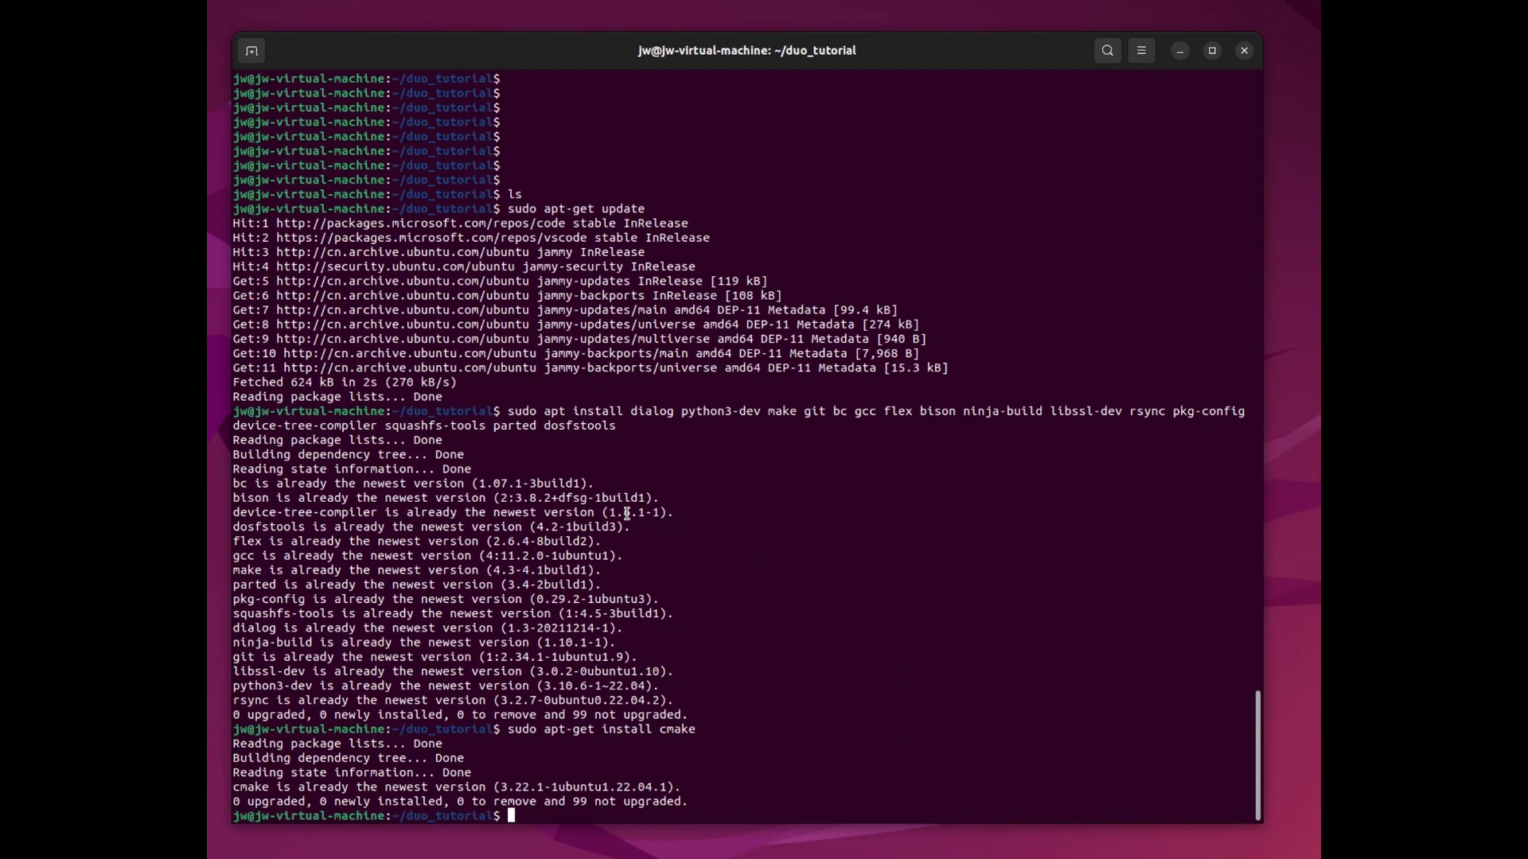
text(mkdir duo && cd duo)
key(Return)
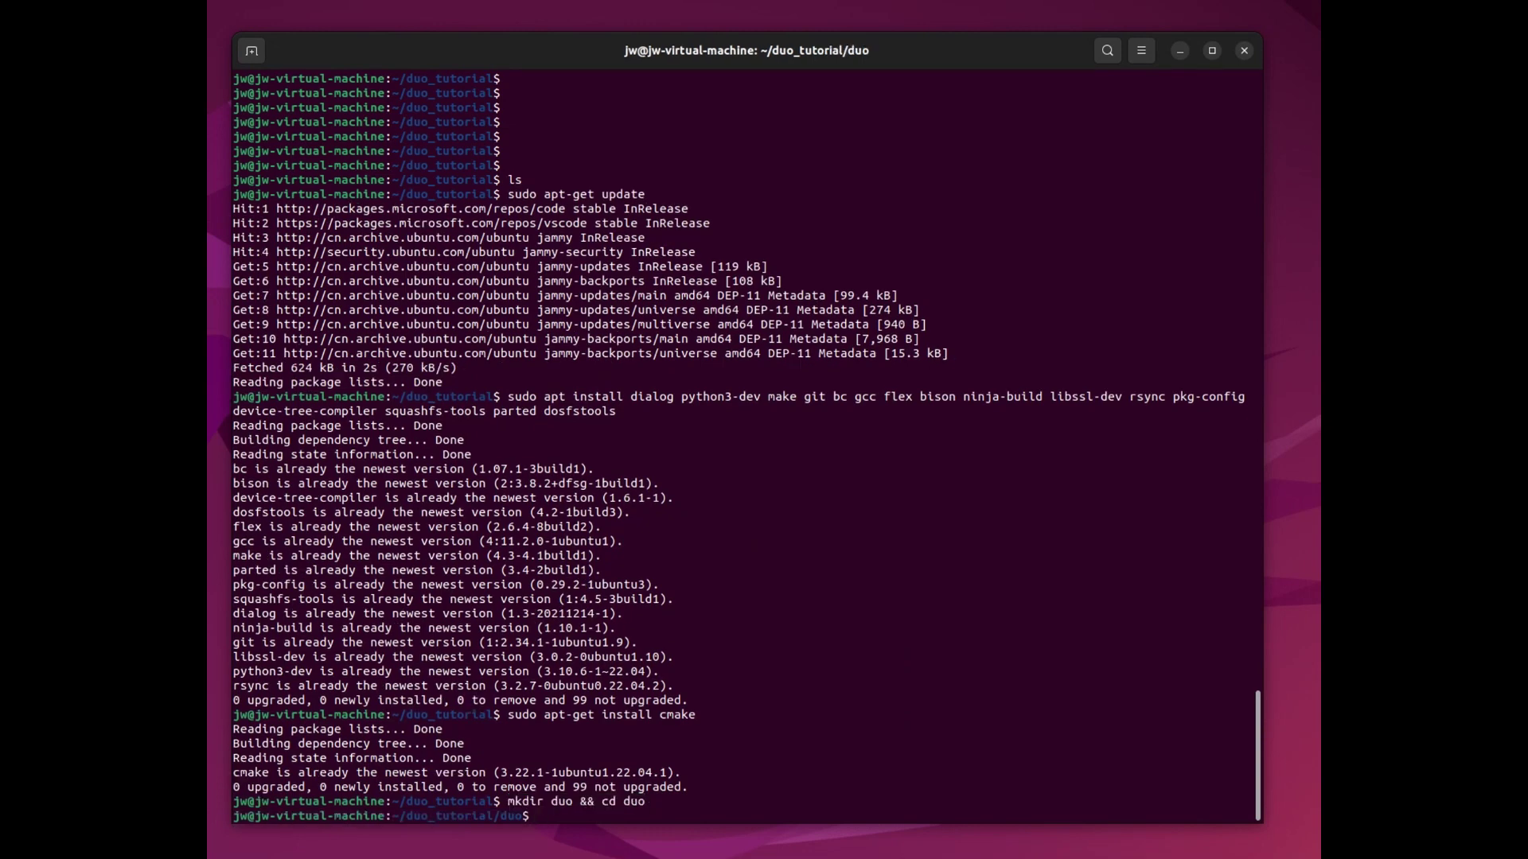
text(wget -c https://codeload.github.com/sophgo/cvi_mmf_sdk/zip/refs/heads/v4.1.0 -O cvi_mmf_sdk.zip)
Download and unzip cvi_mmf_sdk.zip, then rename cvi_mmf_sdk-4.1.0 to cvi_mmf_sdk.
key(Return)
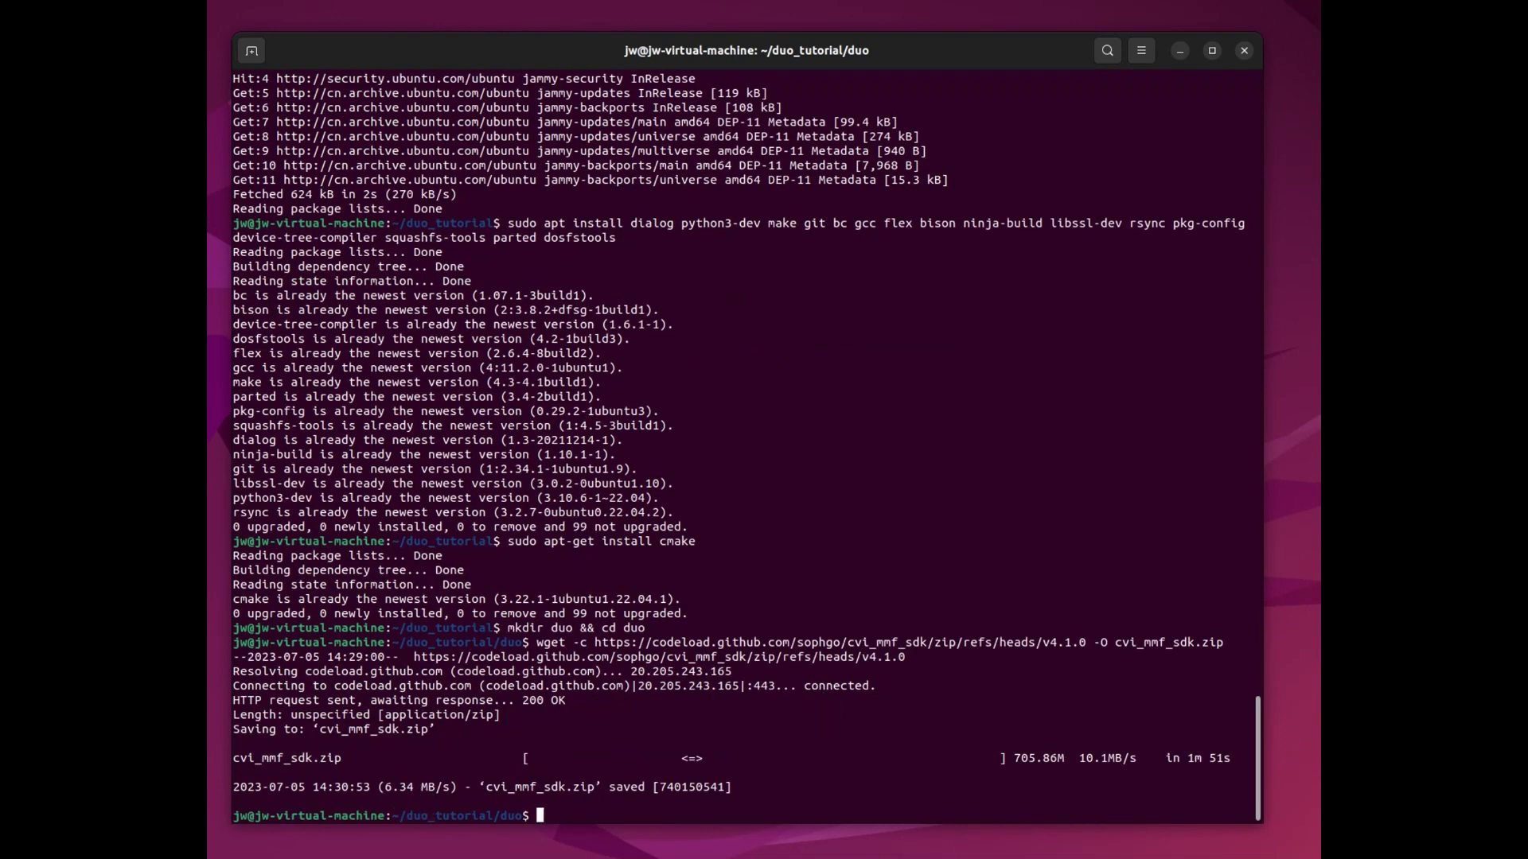
text(ls)
key(Return)
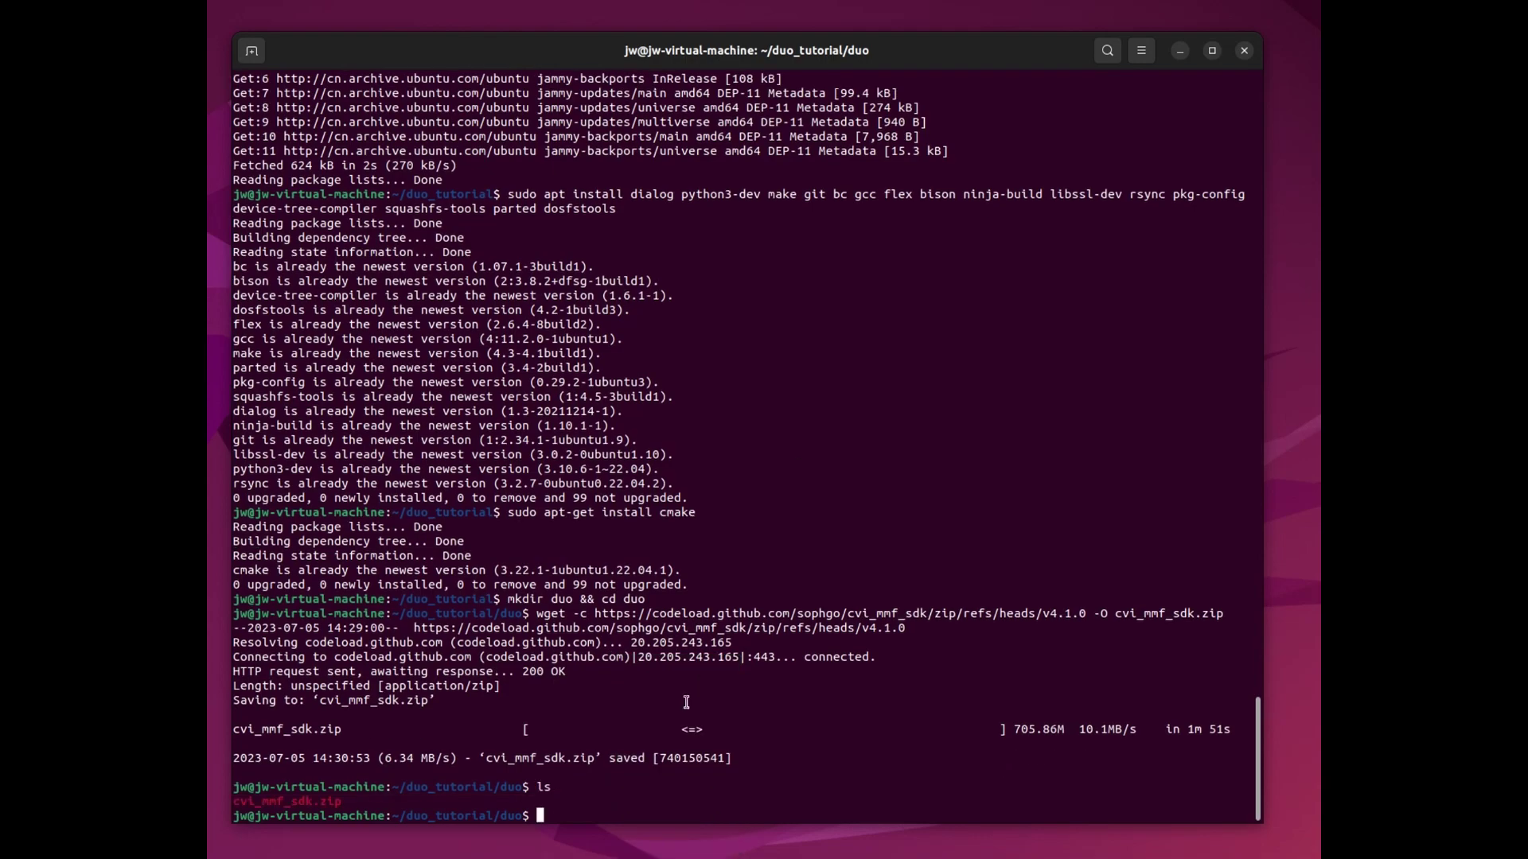
text(unzip cvi_mmf_sdk.zip)
key(Return)
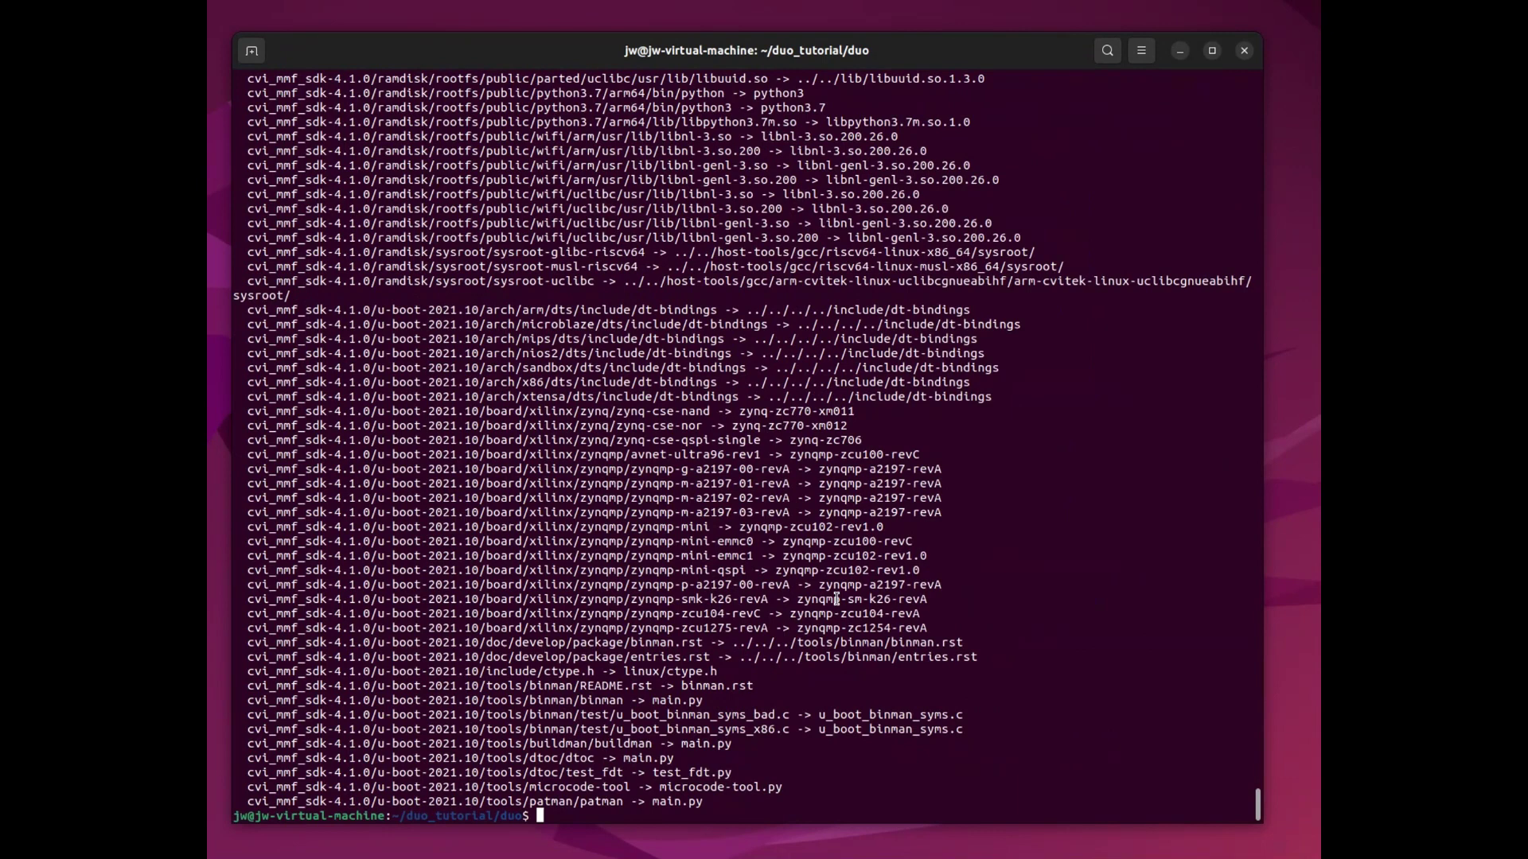
text(^[[200~mv cvi_mmf_sdk-4.1.0/ cvi_mmf_sdk/)
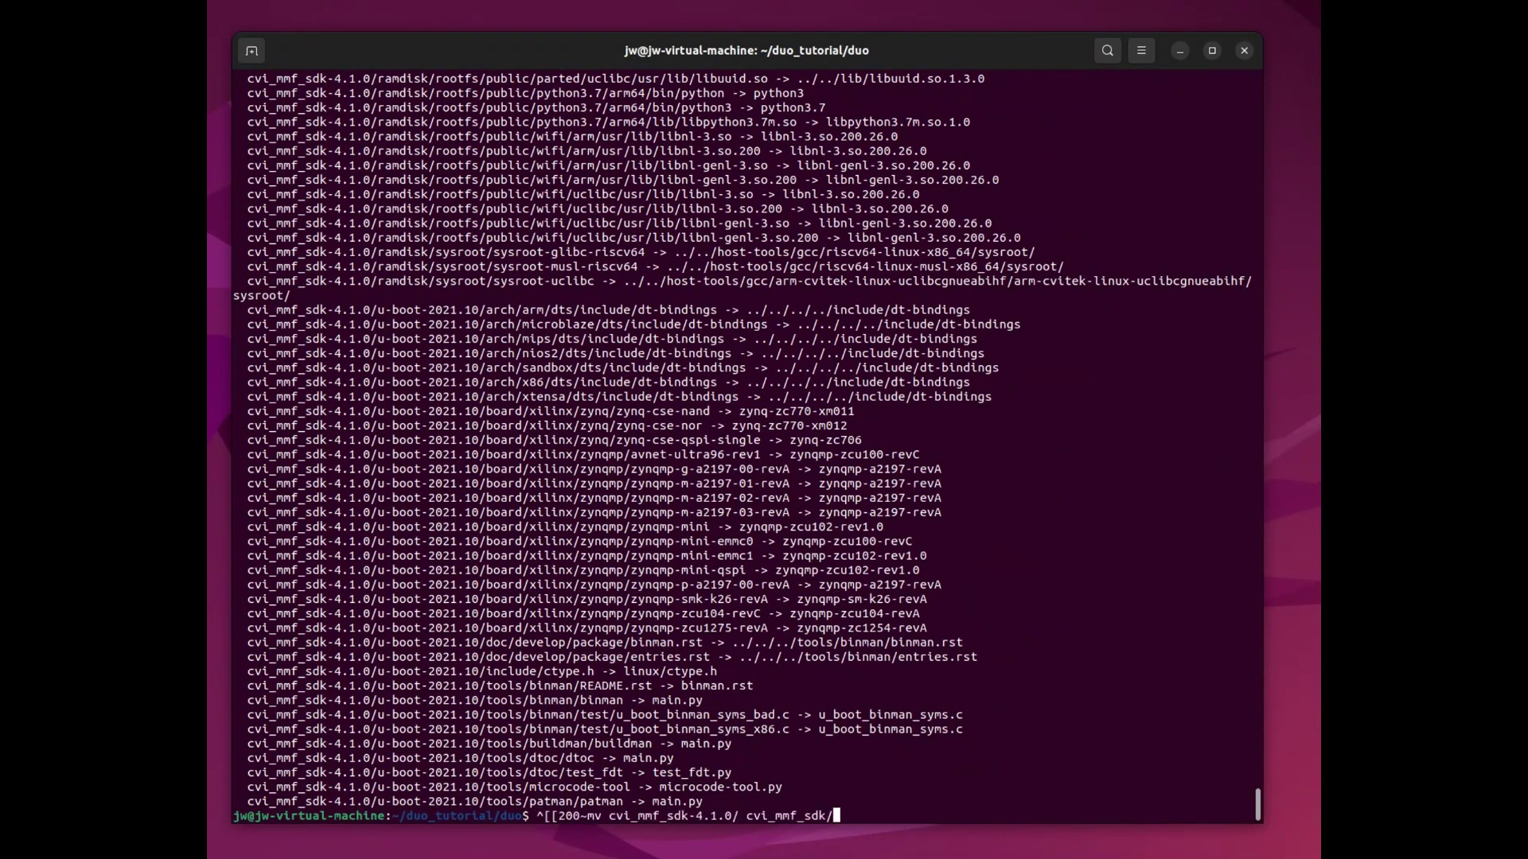
key(Return)
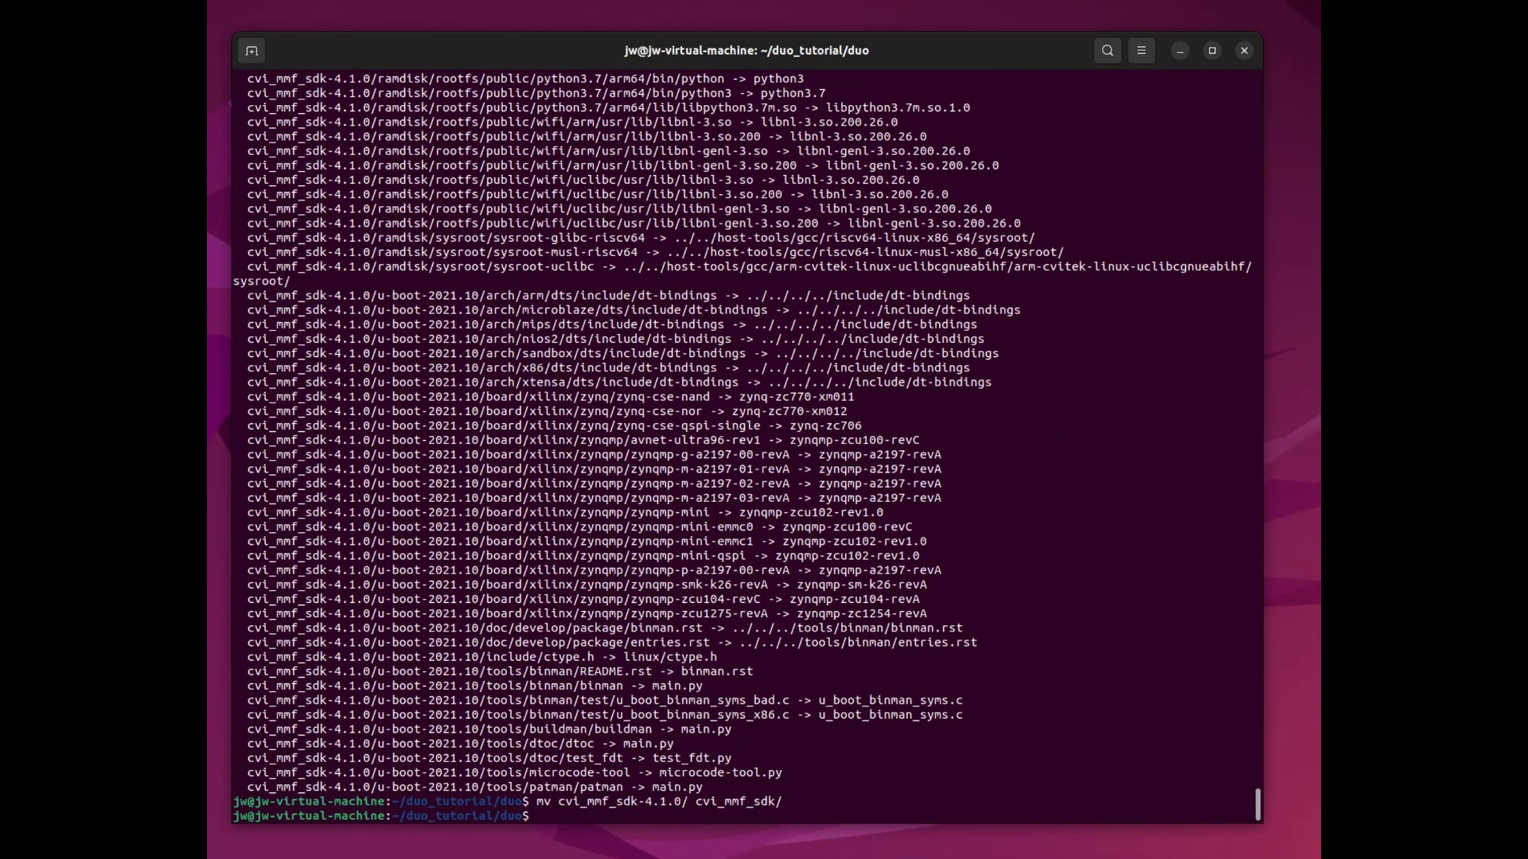
Download host-tools.tar.gz and extract it with tar xvf.
text(wget https://sophon-file.sophon.cn/sophon-prod-s3/drive/23/03/07/16/host-tools.tar.gz)
key(Return)
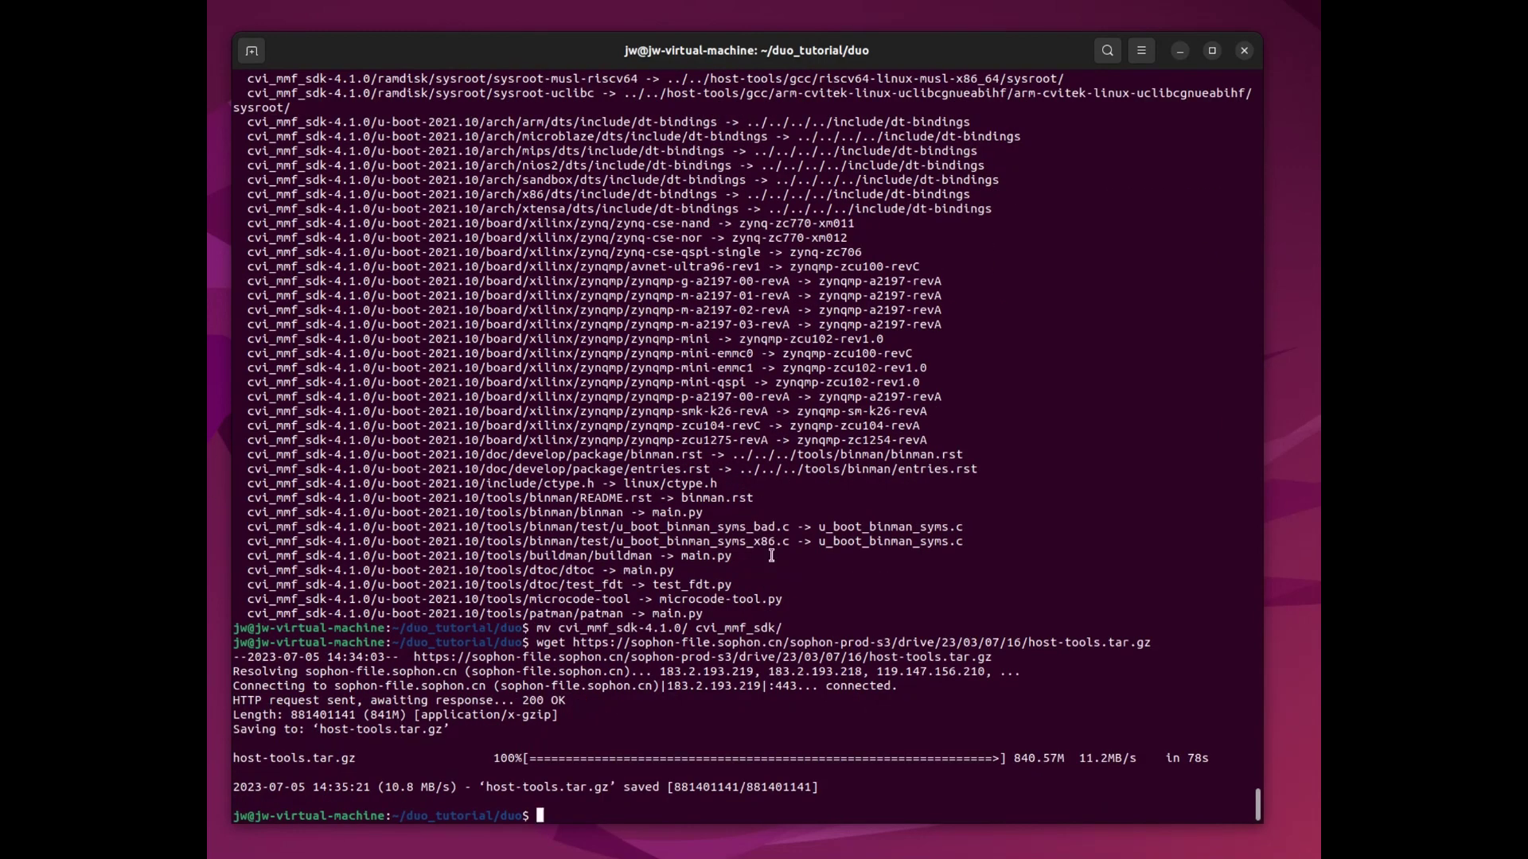
text(ls)
key(Return)
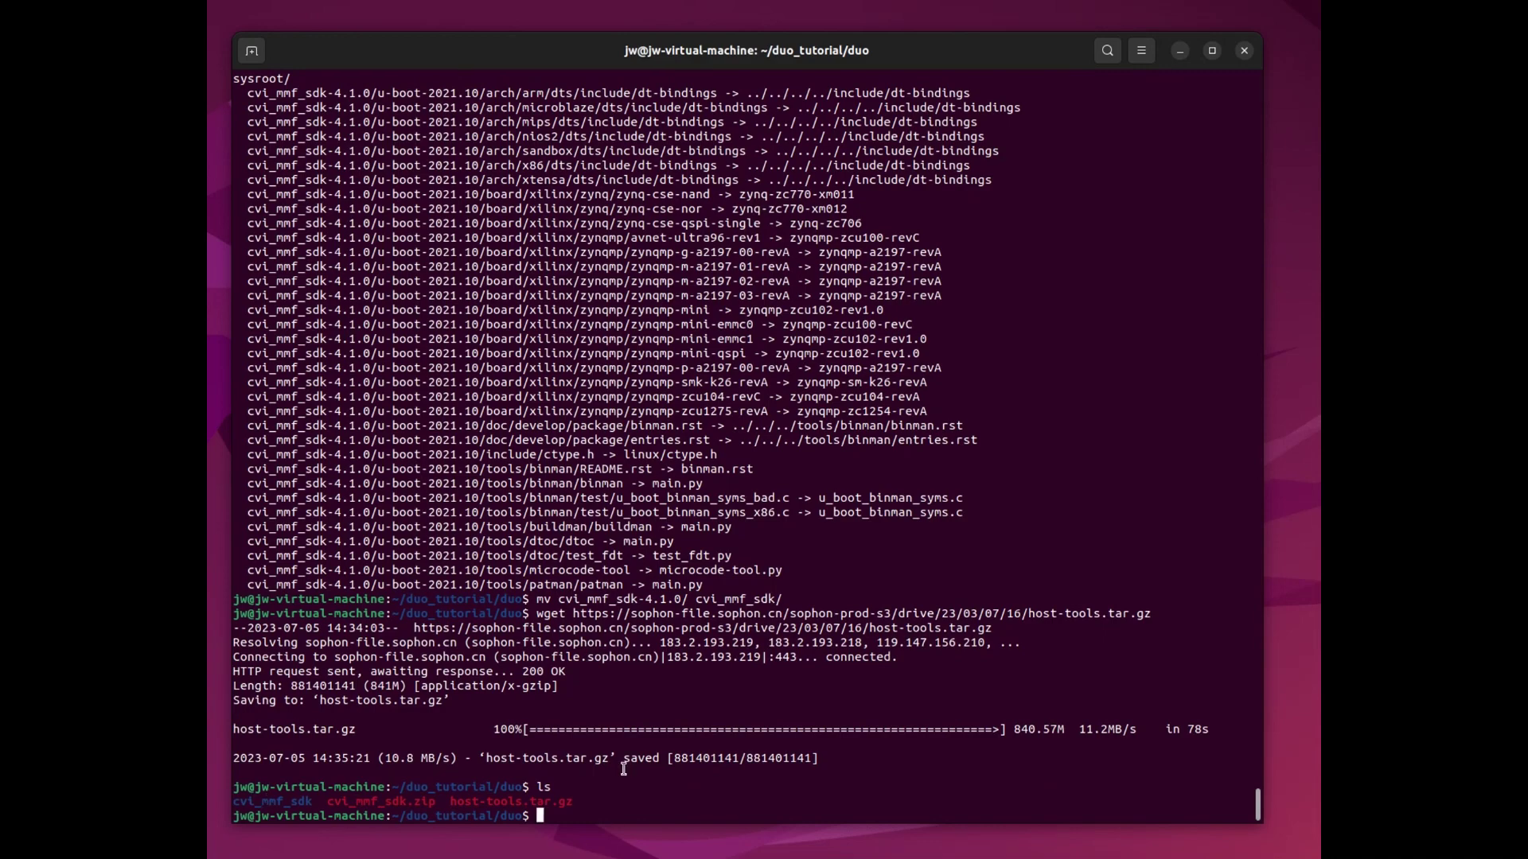
text(tar xvf host-tools.tar.gz)
key(Return)
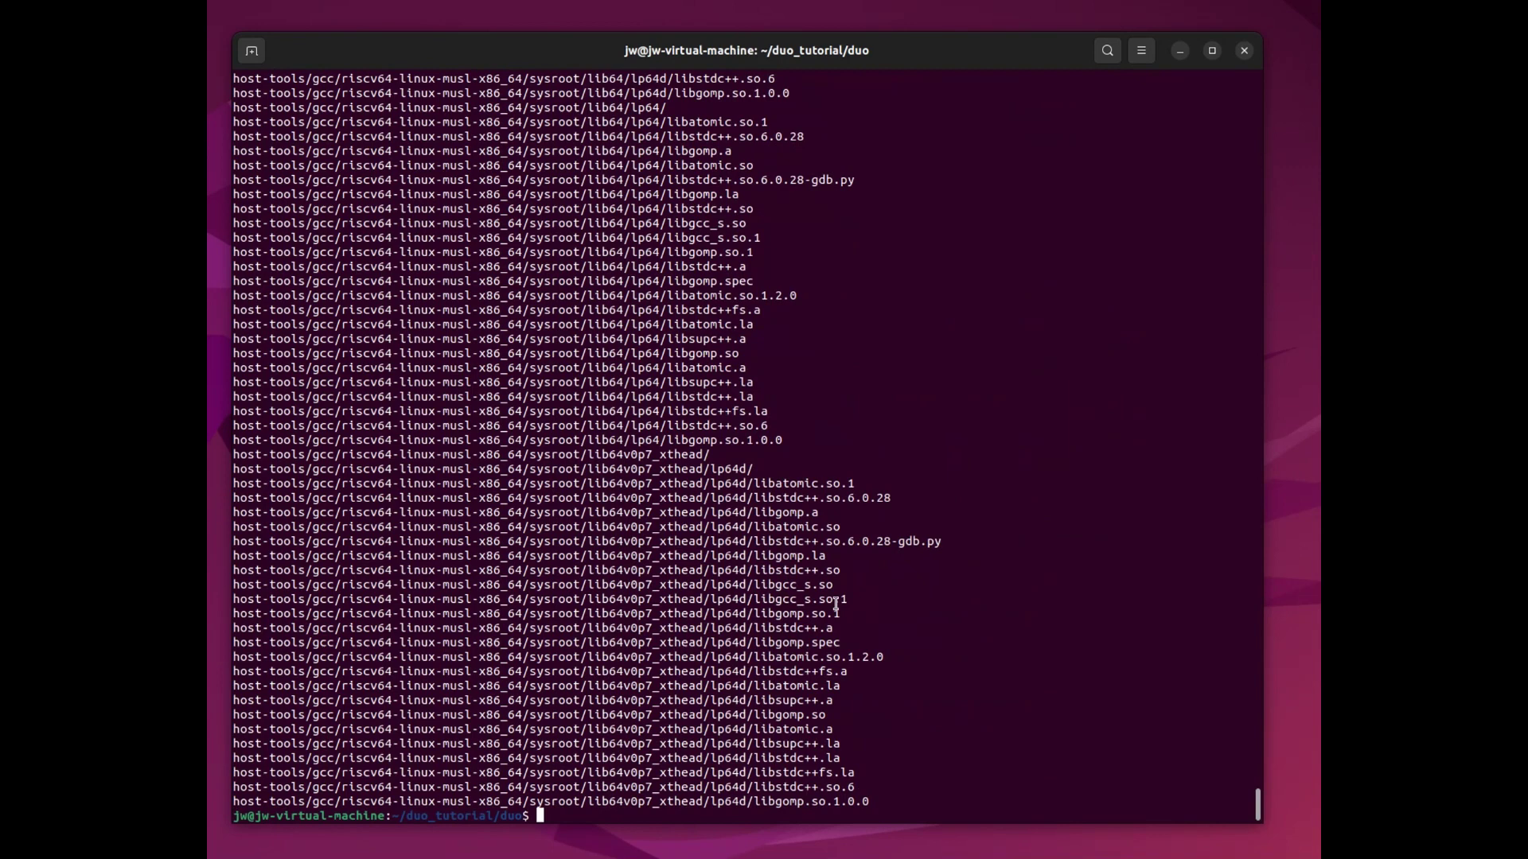
text(mv host-tools/ cvi_mmf_sdk/)
Move host-tools into cvi_mmf_sdk, enter that folder, and source build/cvisetup.sh.
key(Return)
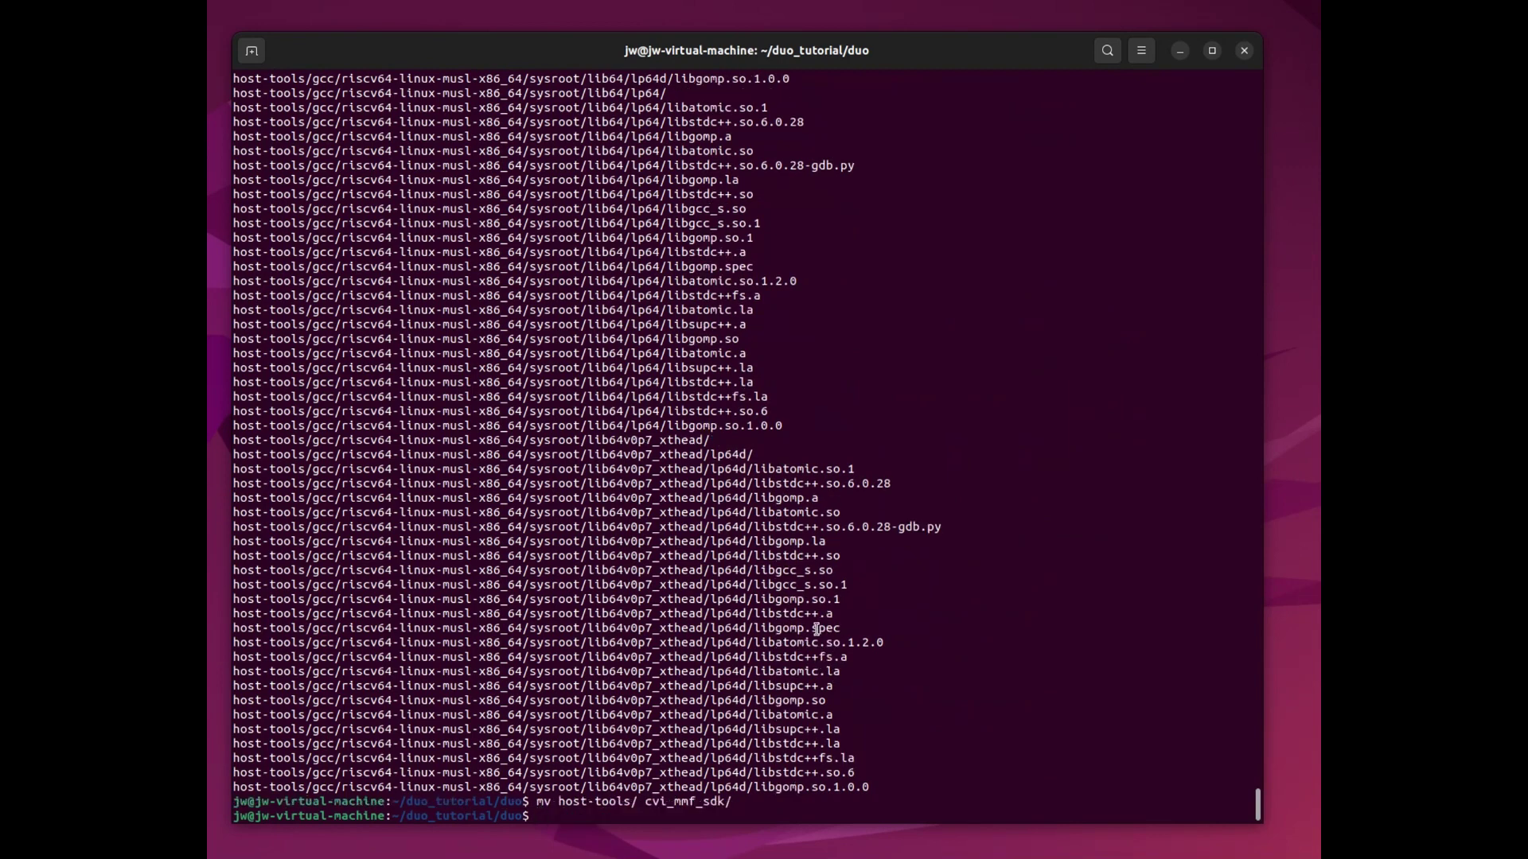
text(cd cvi_mmf_sdk/)
key(Return)
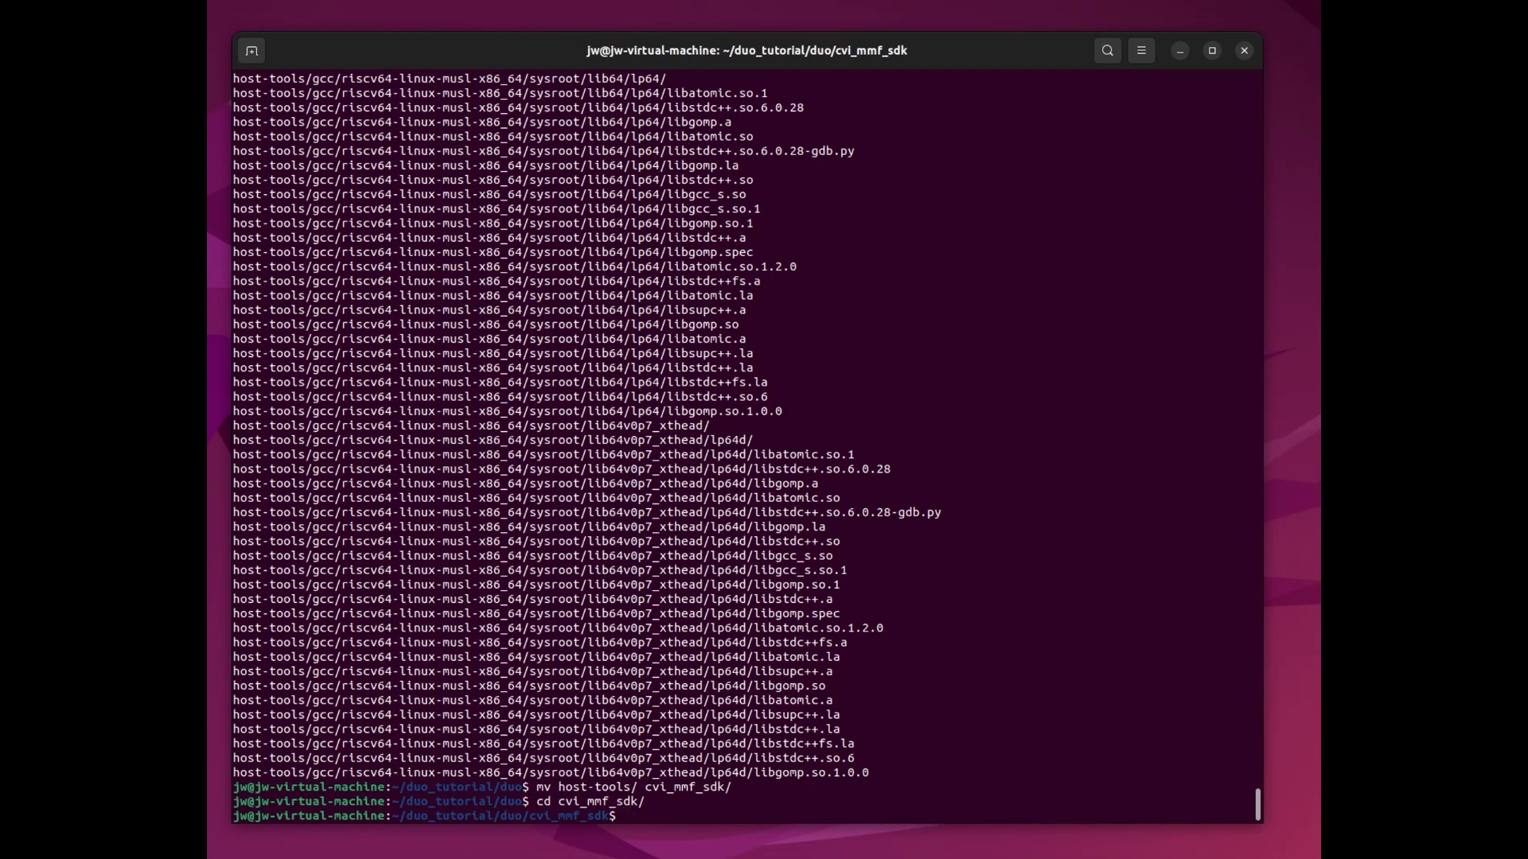
text(source build/cvisetup.sh)
key(Return)
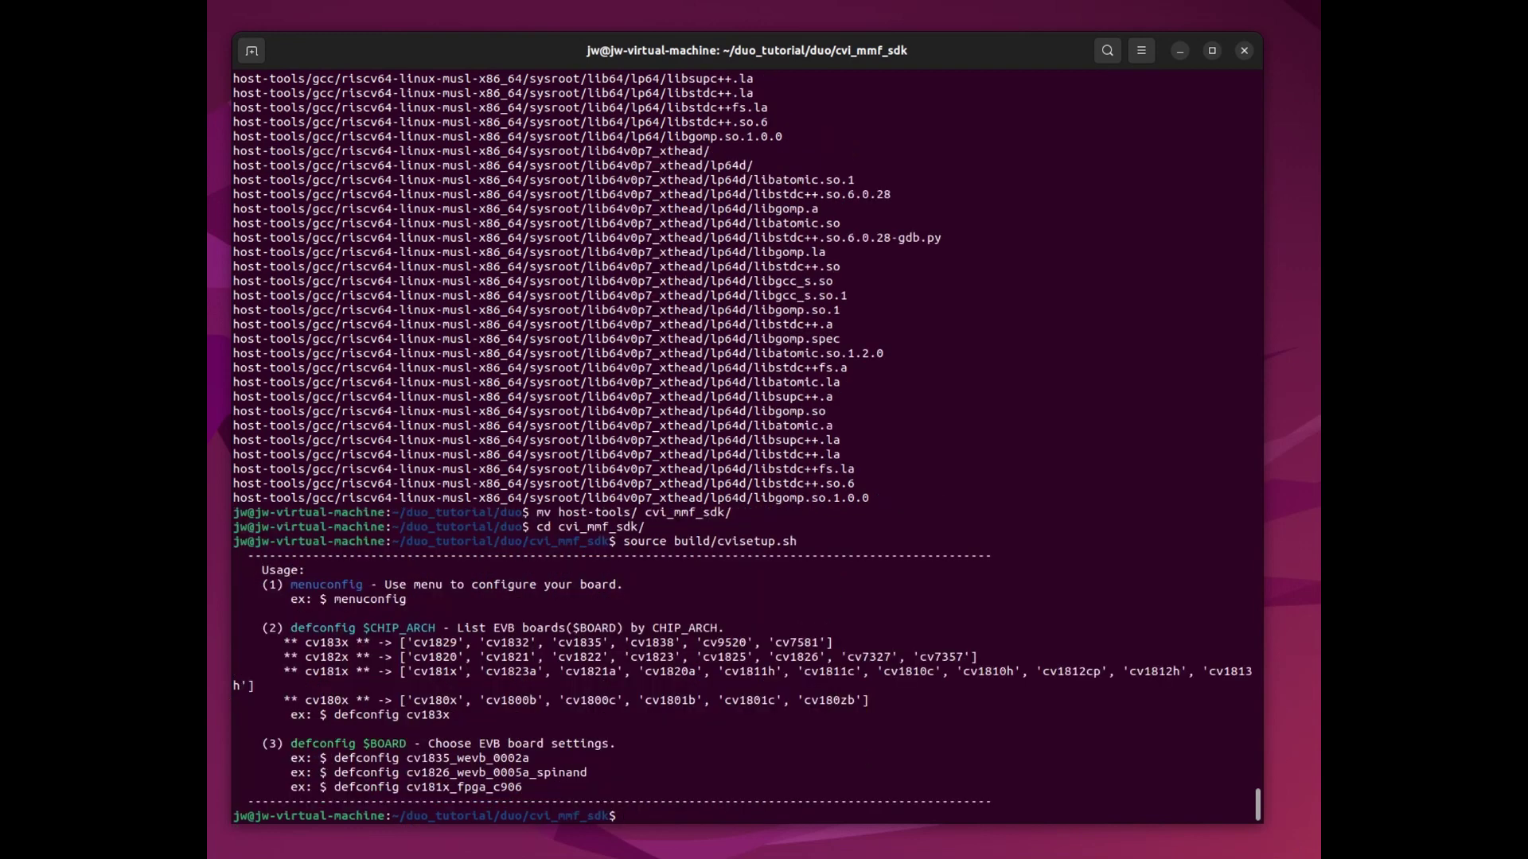
text(defconfig cv1800b_sophpi_duo_sd)
Apply the cv1800b_sophpi_duo_sd board config, clean old outputs, and rebuild the full SD image.
key(Return)
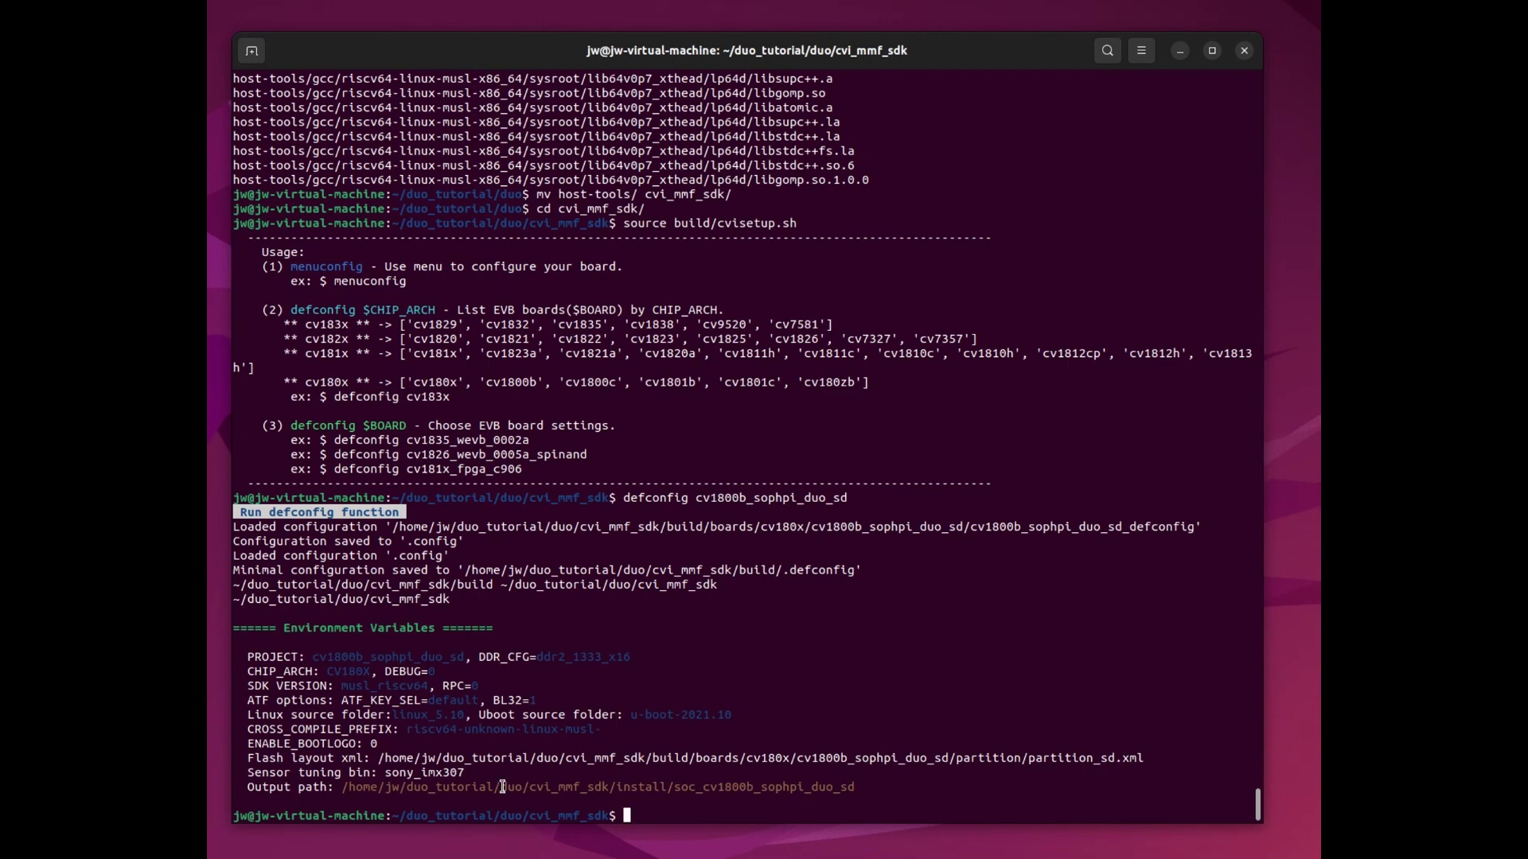
text(clean_all)
key(Return)
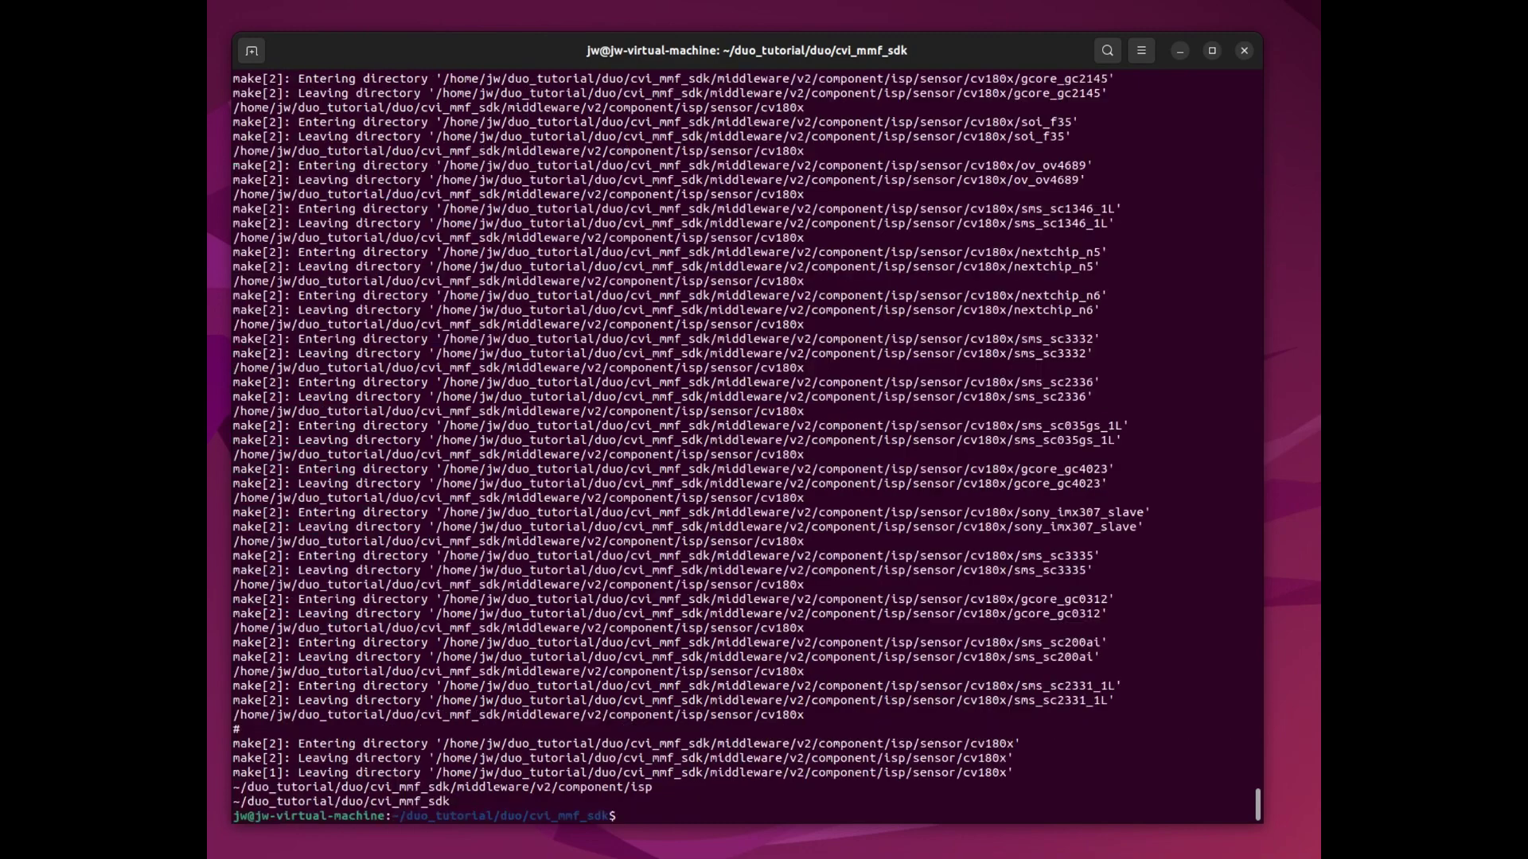
text(build_all)
key(Return)
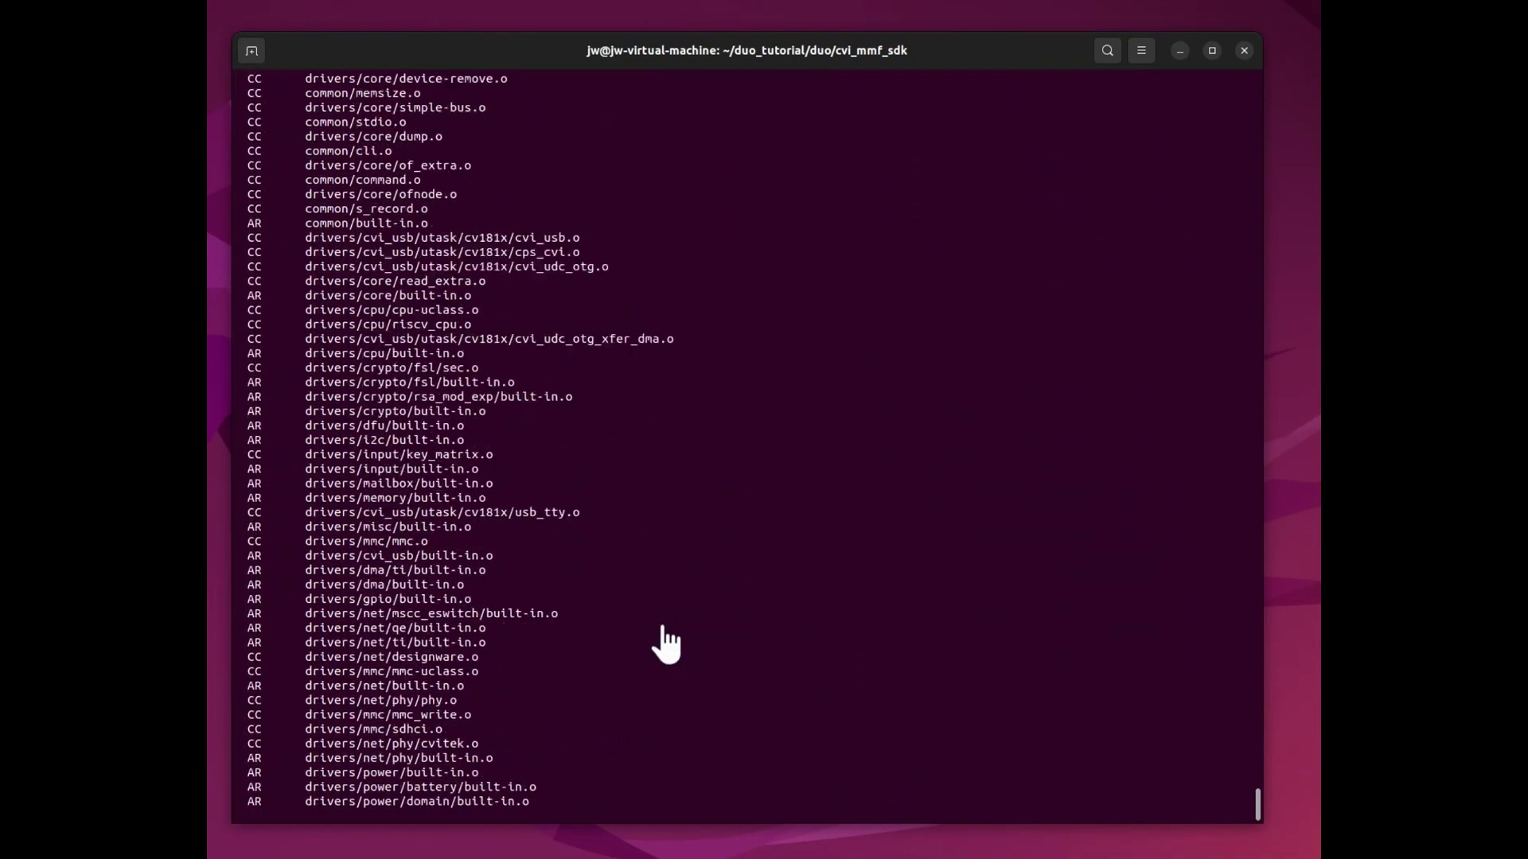
text(pack_sd_image)
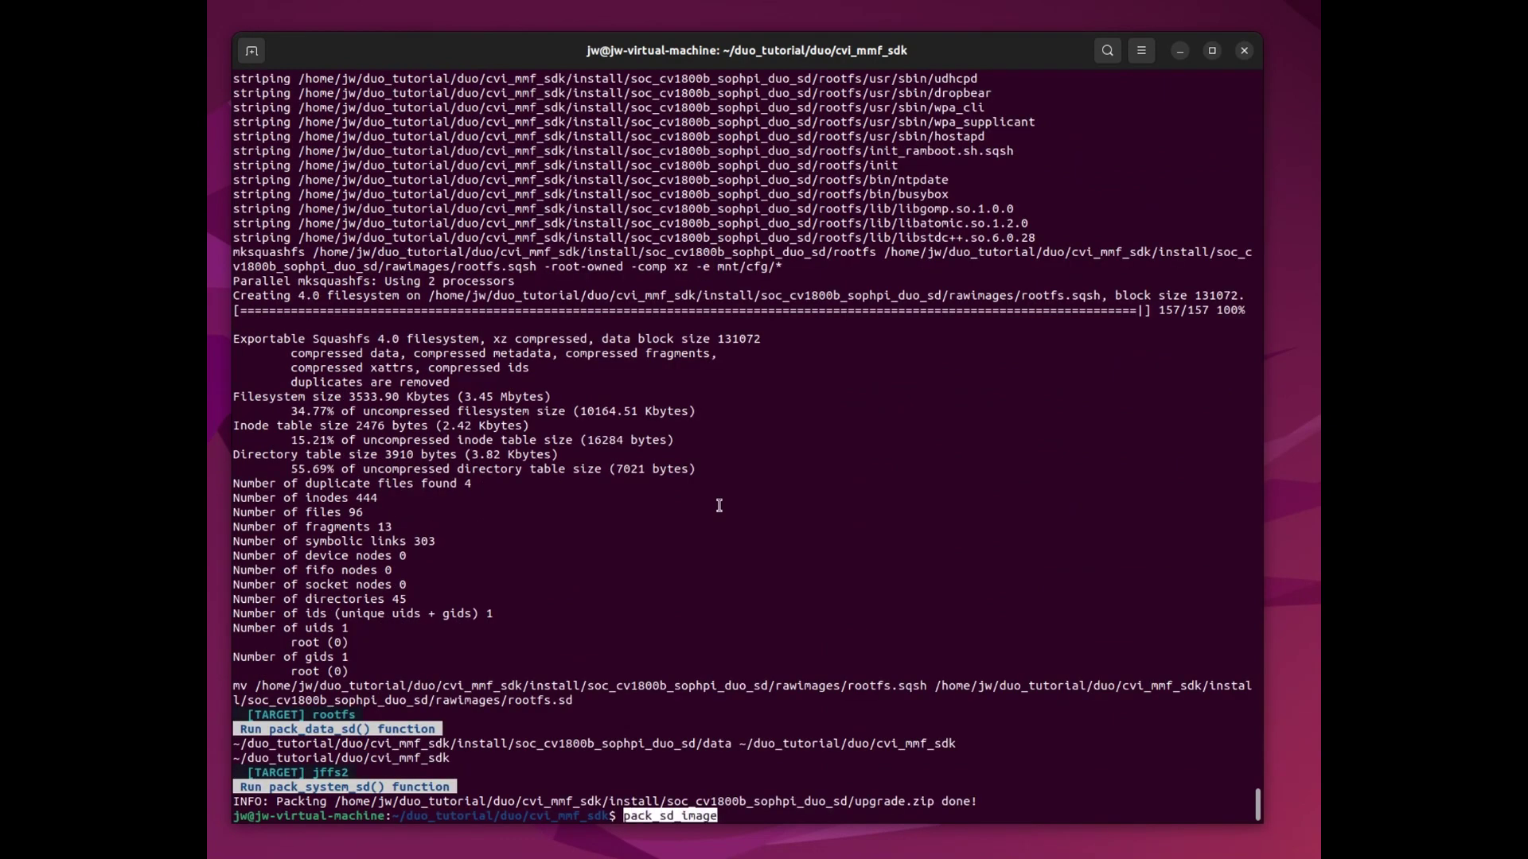
Run pack_sd_image with the sudo password to create sophpi-duo-20230705-1446.img, then list files.
key(ctrl+u)
text(ls)
key(Return)
right_click(1071, 320)
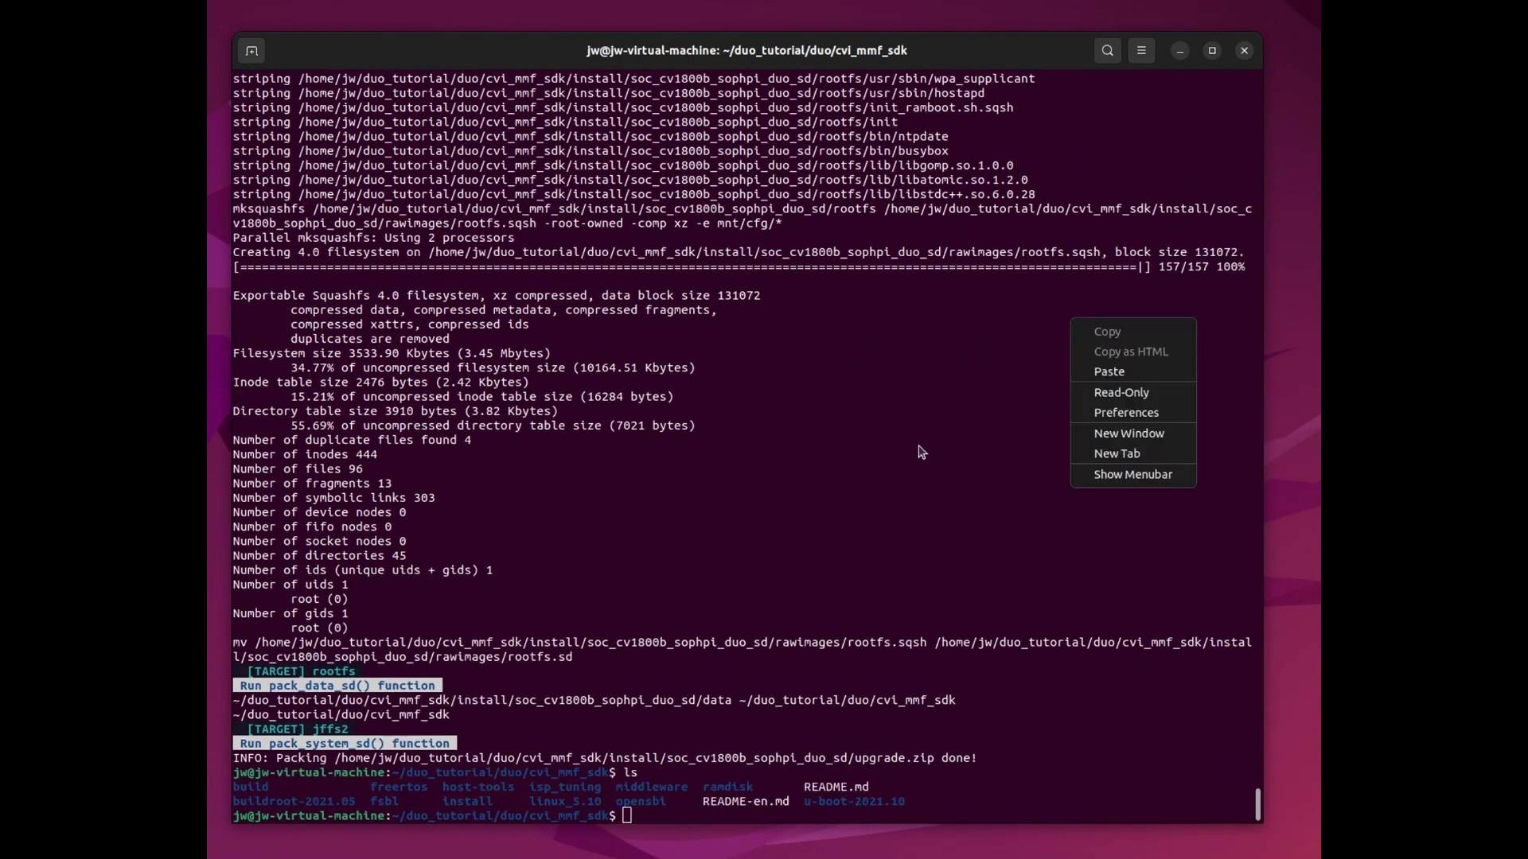
click(1109, 371)
key(Return)
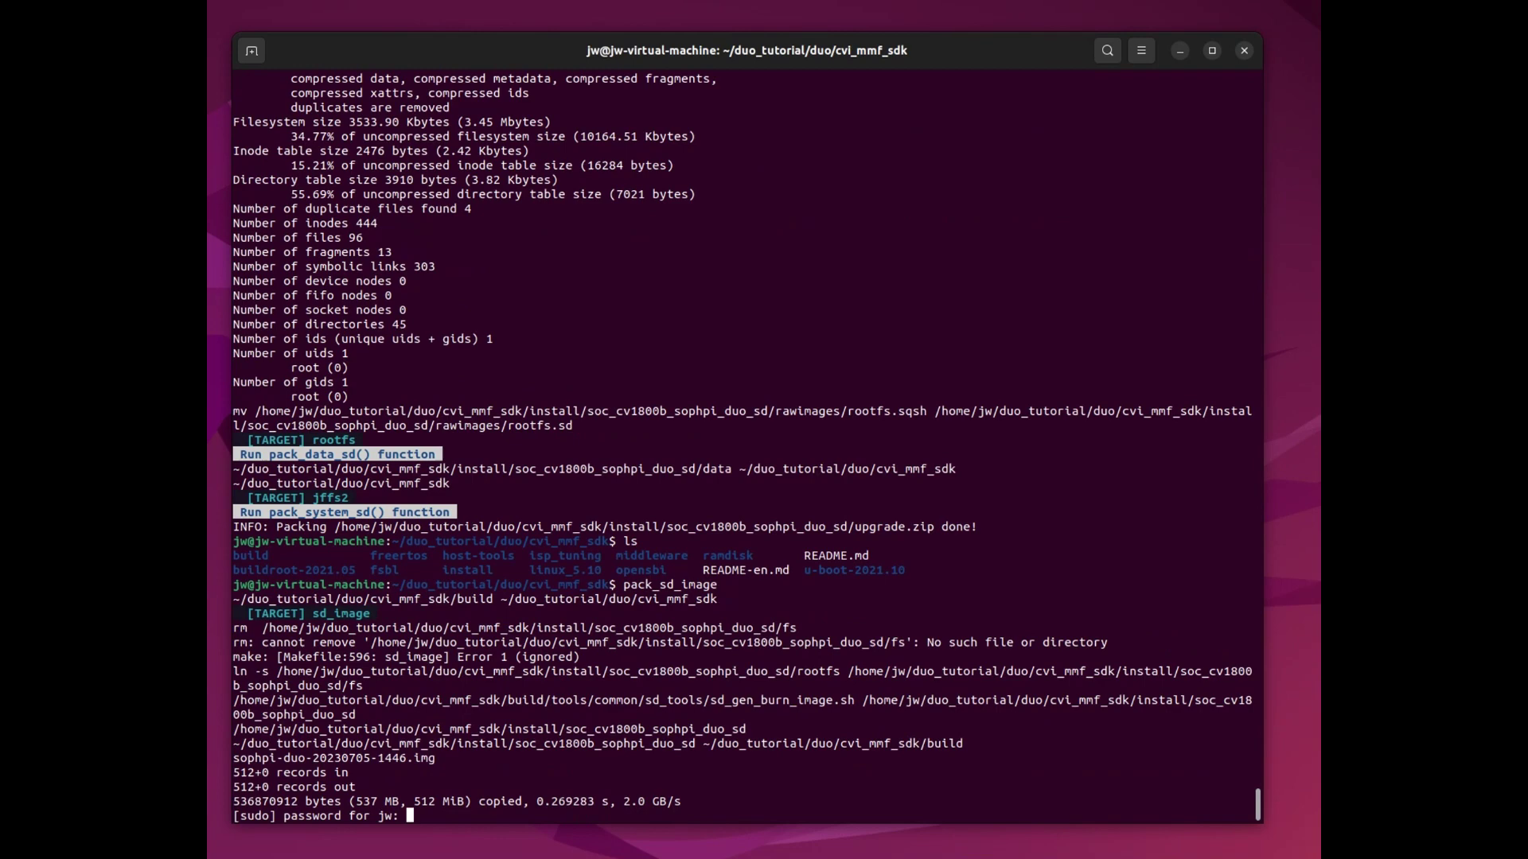
key(Return)
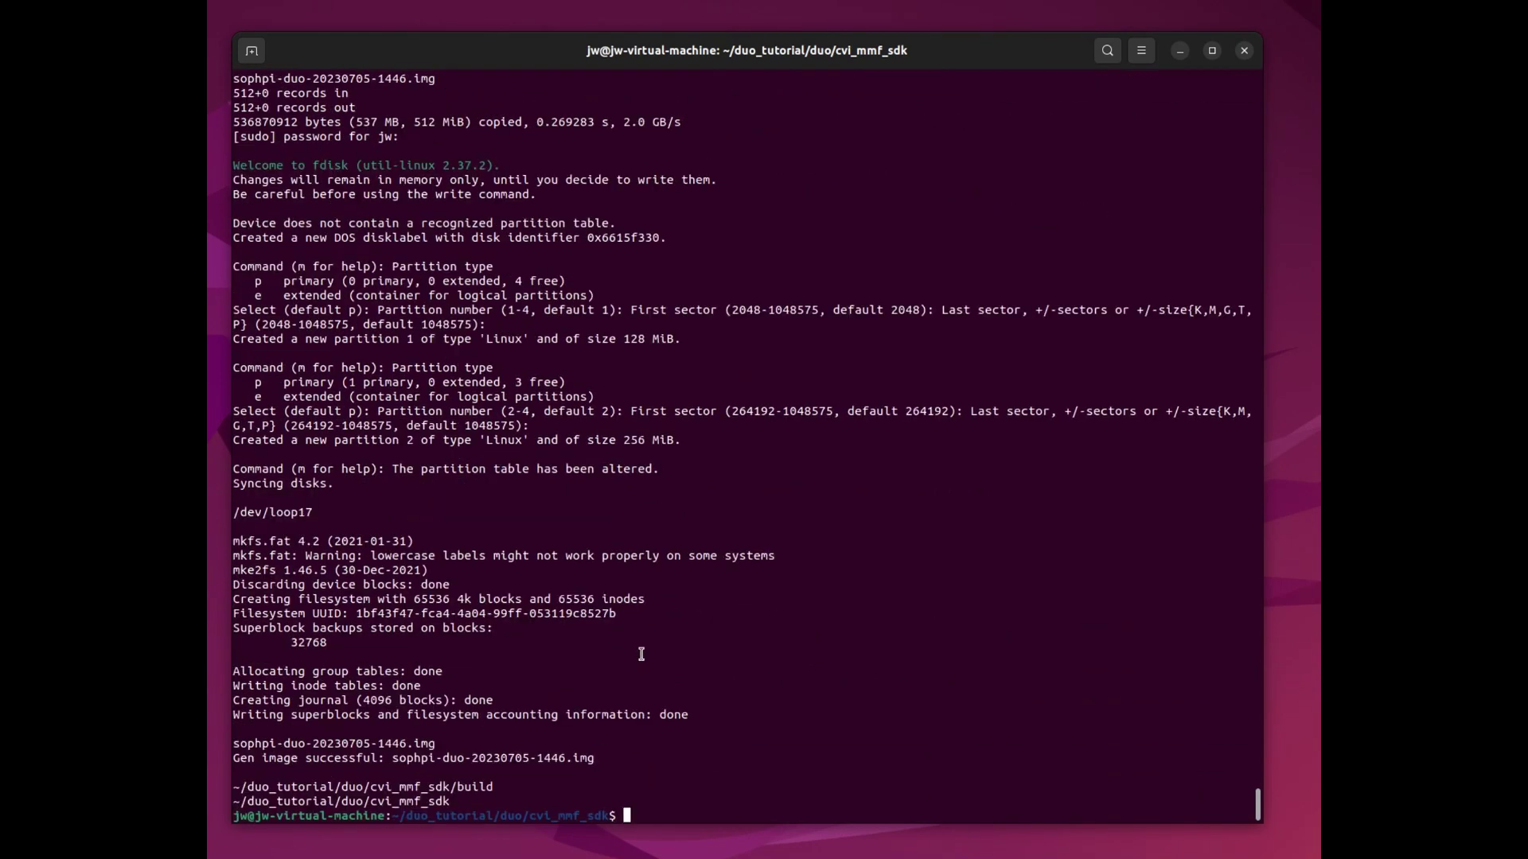
text(ls)
key(Return)
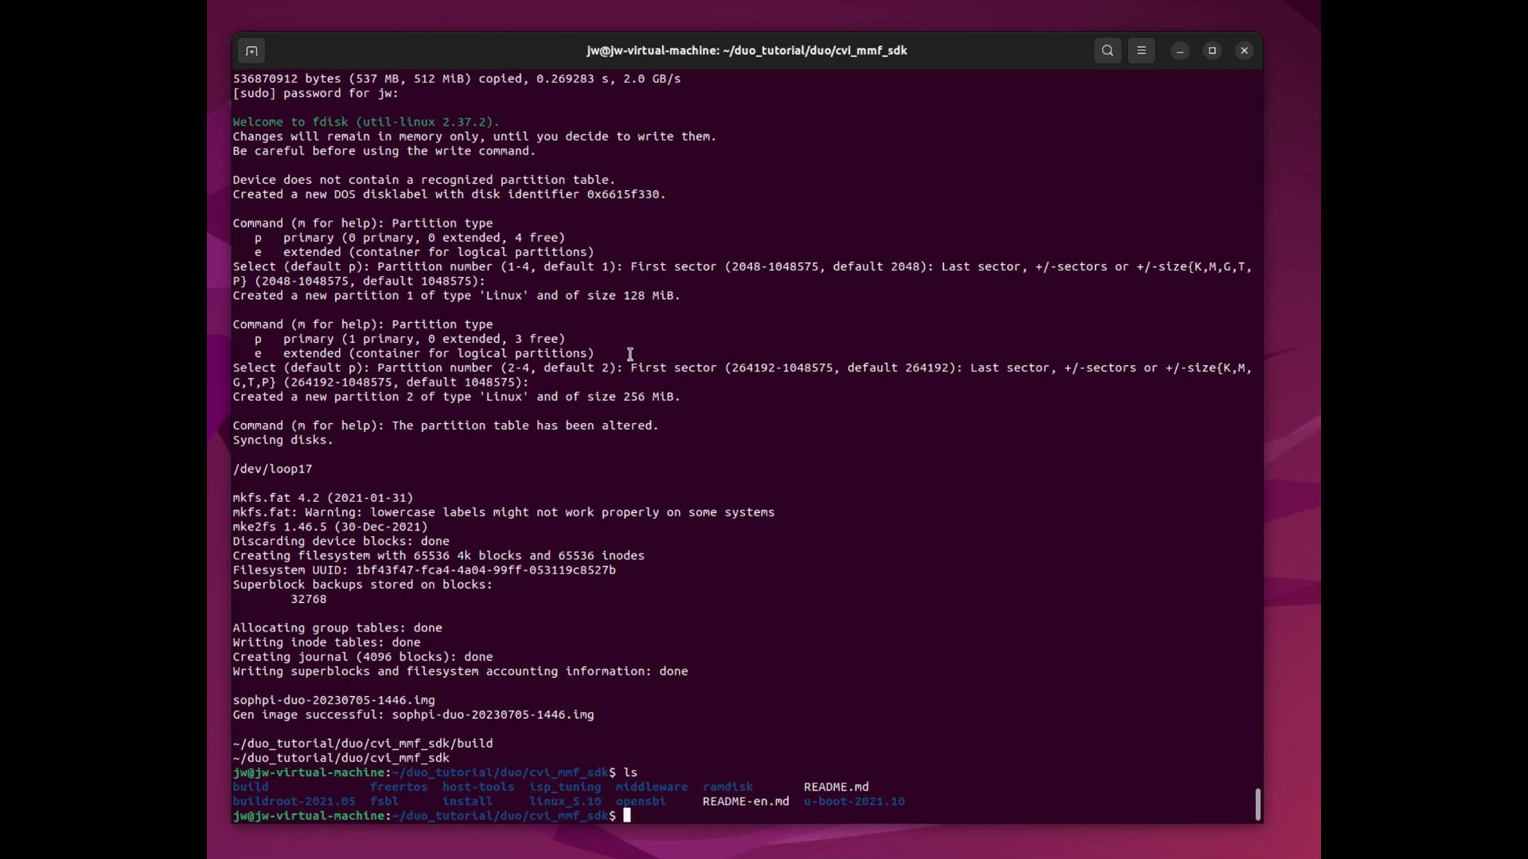
Enter install/soc_cv1800b_sophpi_duo_sd and list the block devices with lsblk.
text(cd install/soc_cv1800b_sophpi_duo_sd/)
key(Return)
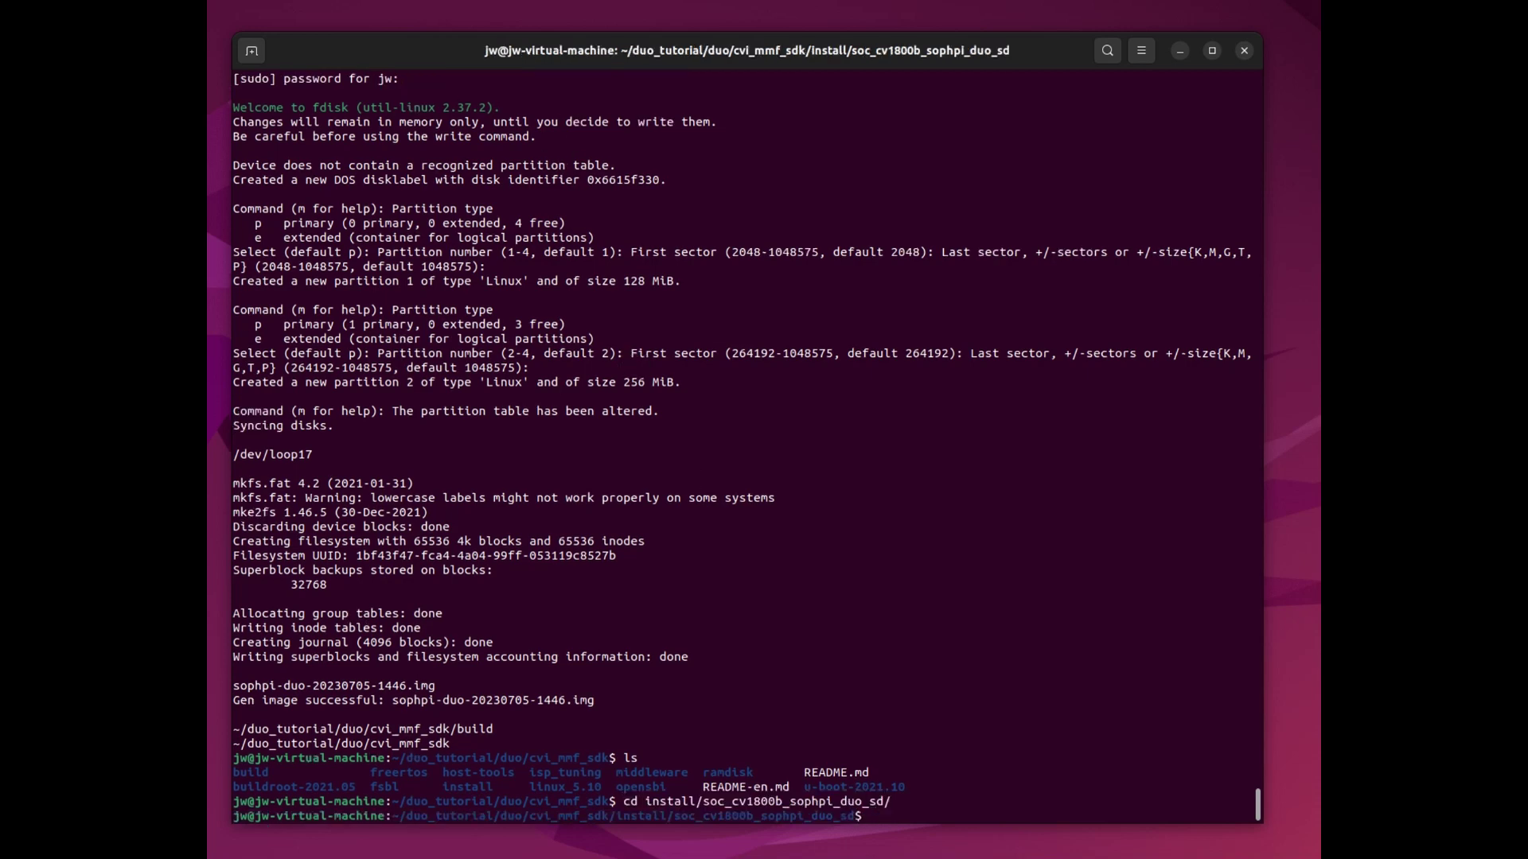
text(lsblk)
key(Return)
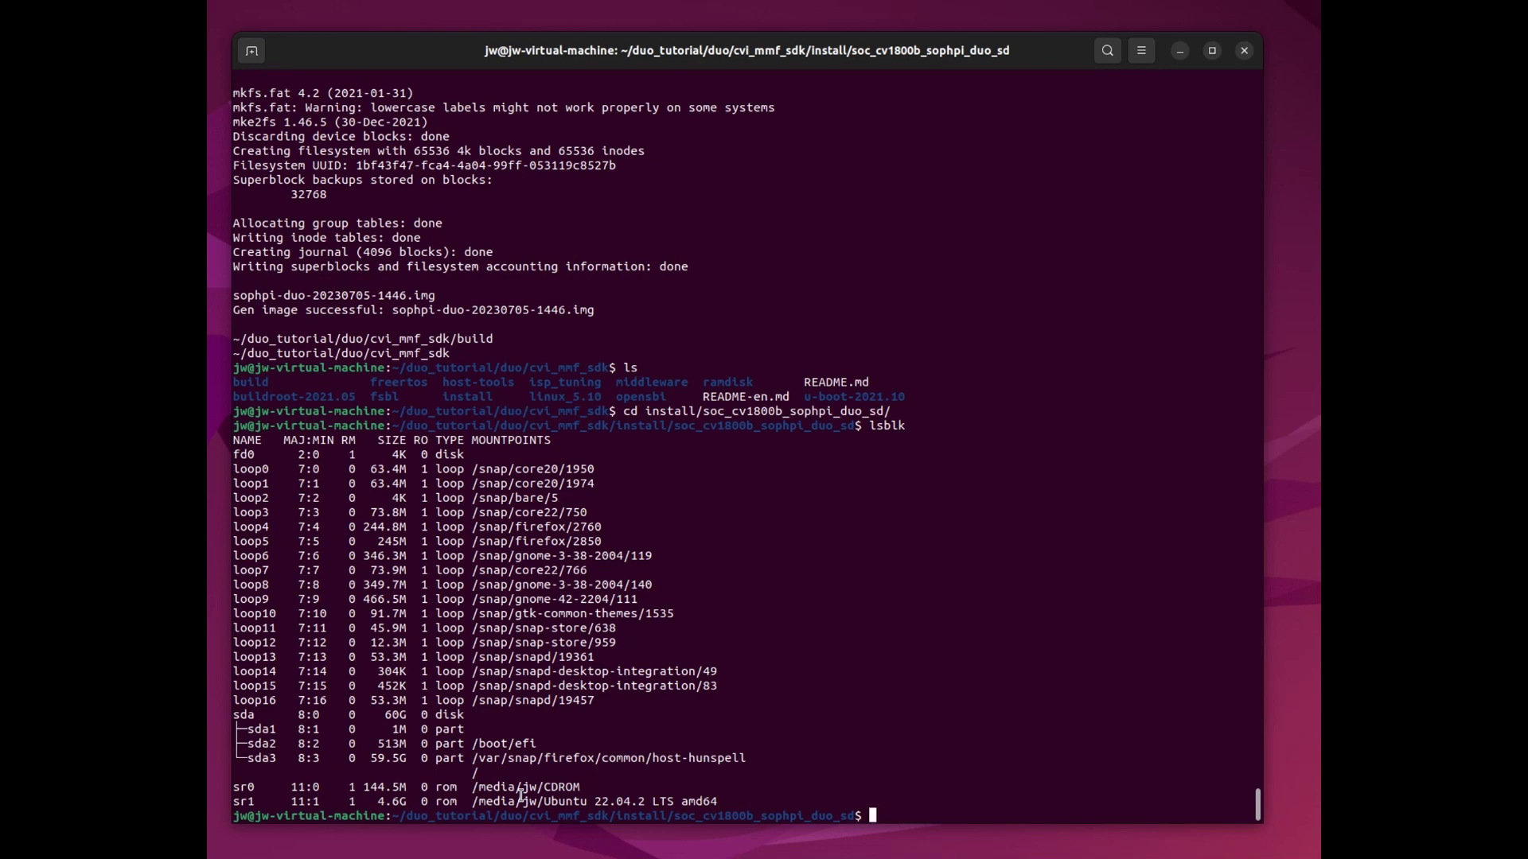
Connect the USB card reader to the VM and rerun lsblk to see sdb.
click(403, 297)
click(580, 672)
key(Up)
key(Up)
key(Down)
key(Return)
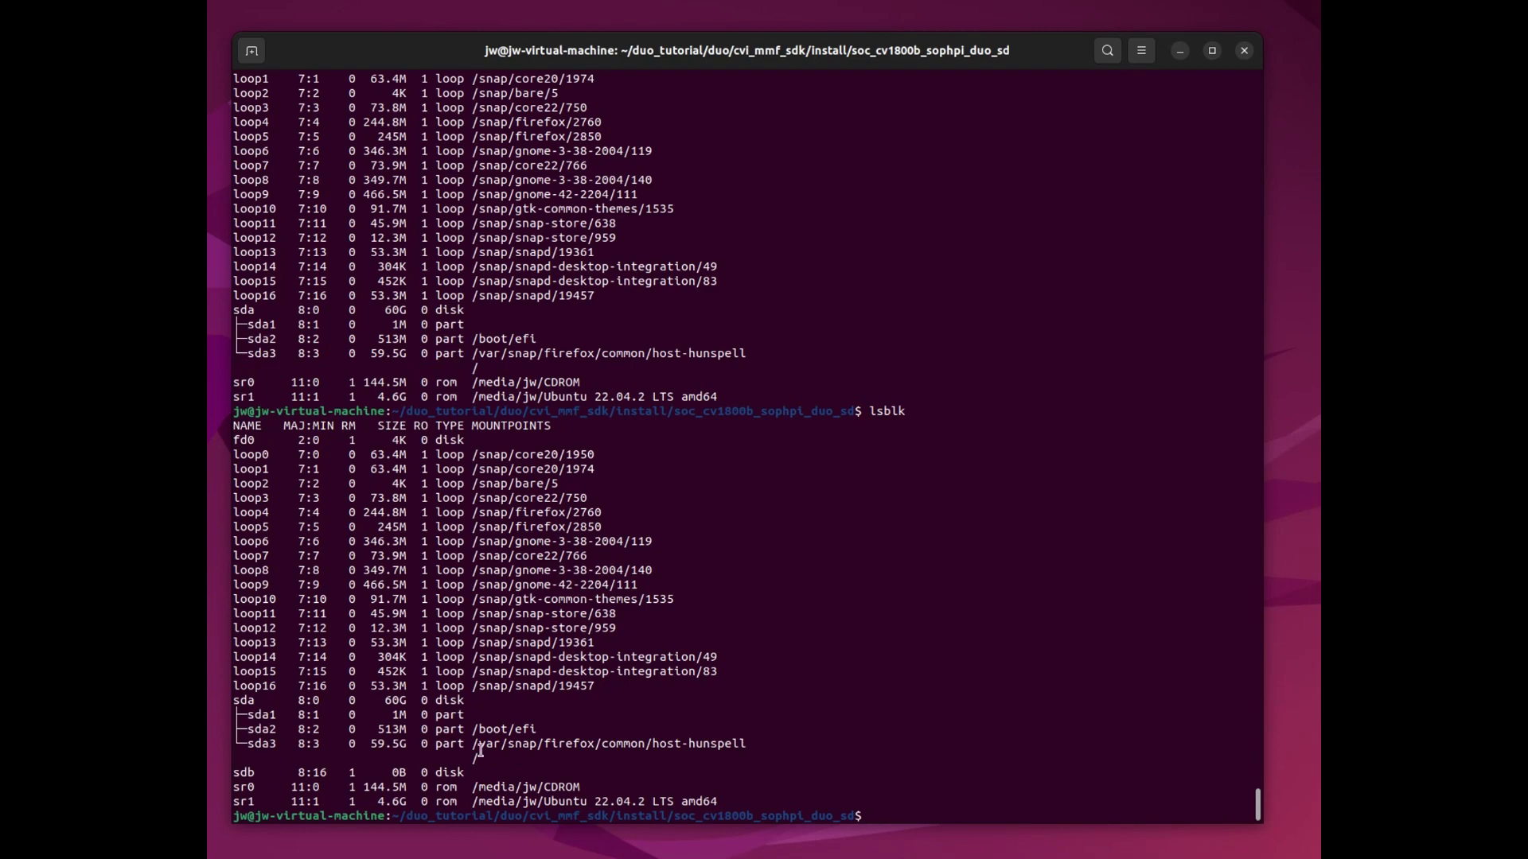
List the block devices again to confirm the SD card is sdb.
key(Return)
key(Return)
key(Return)
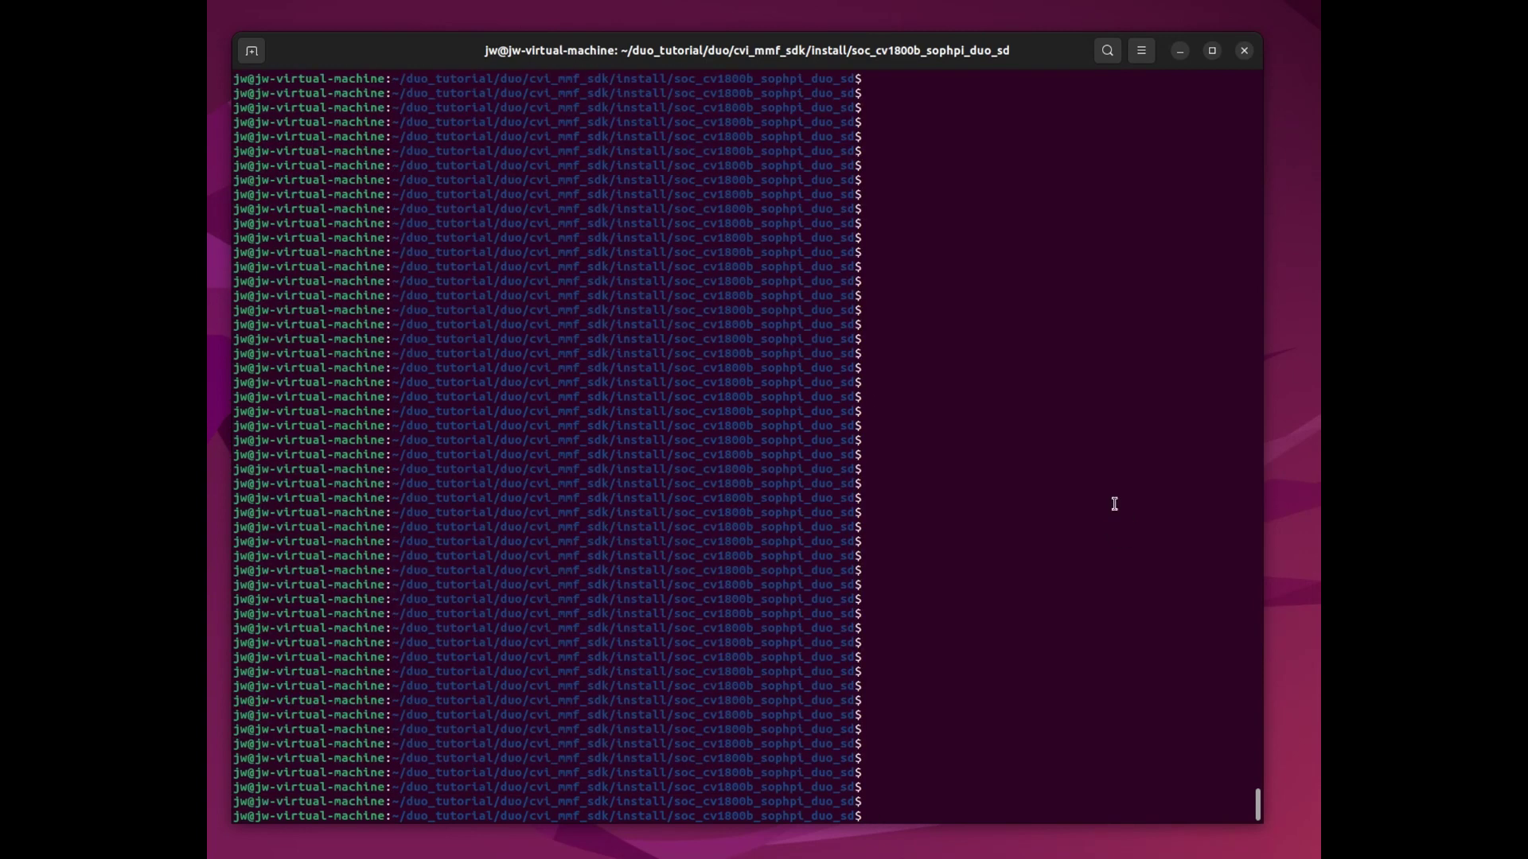
text(lsblk)
key(Return)
click(236, 744)
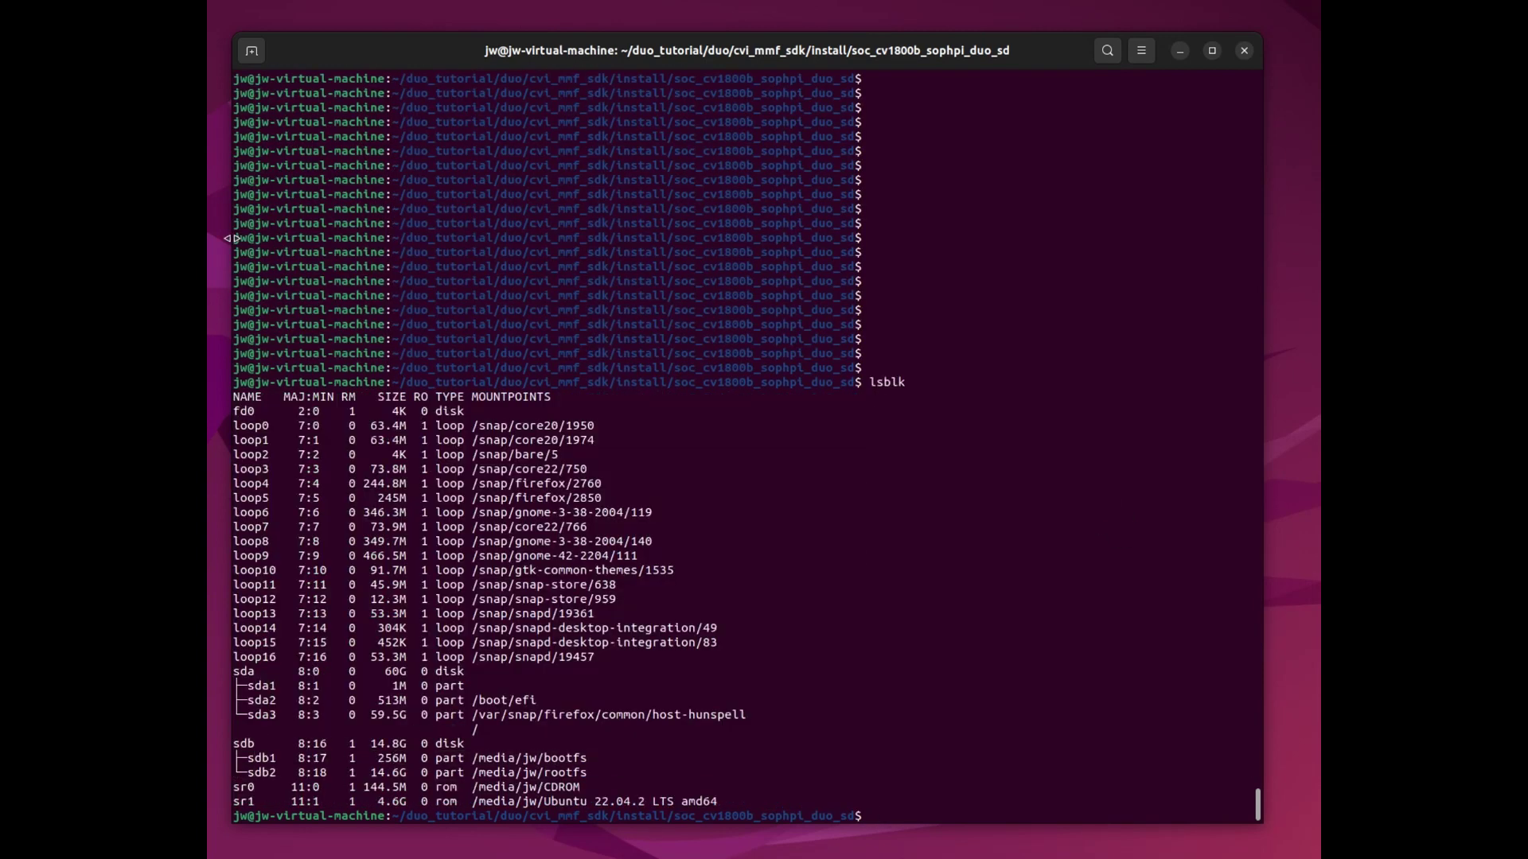
Paste the dd write command and change its target from /dev/sdx to /dev/sdb.
right_click(714, 556)
click(755, 606)
key(Left)
key(Left)
key(Left)
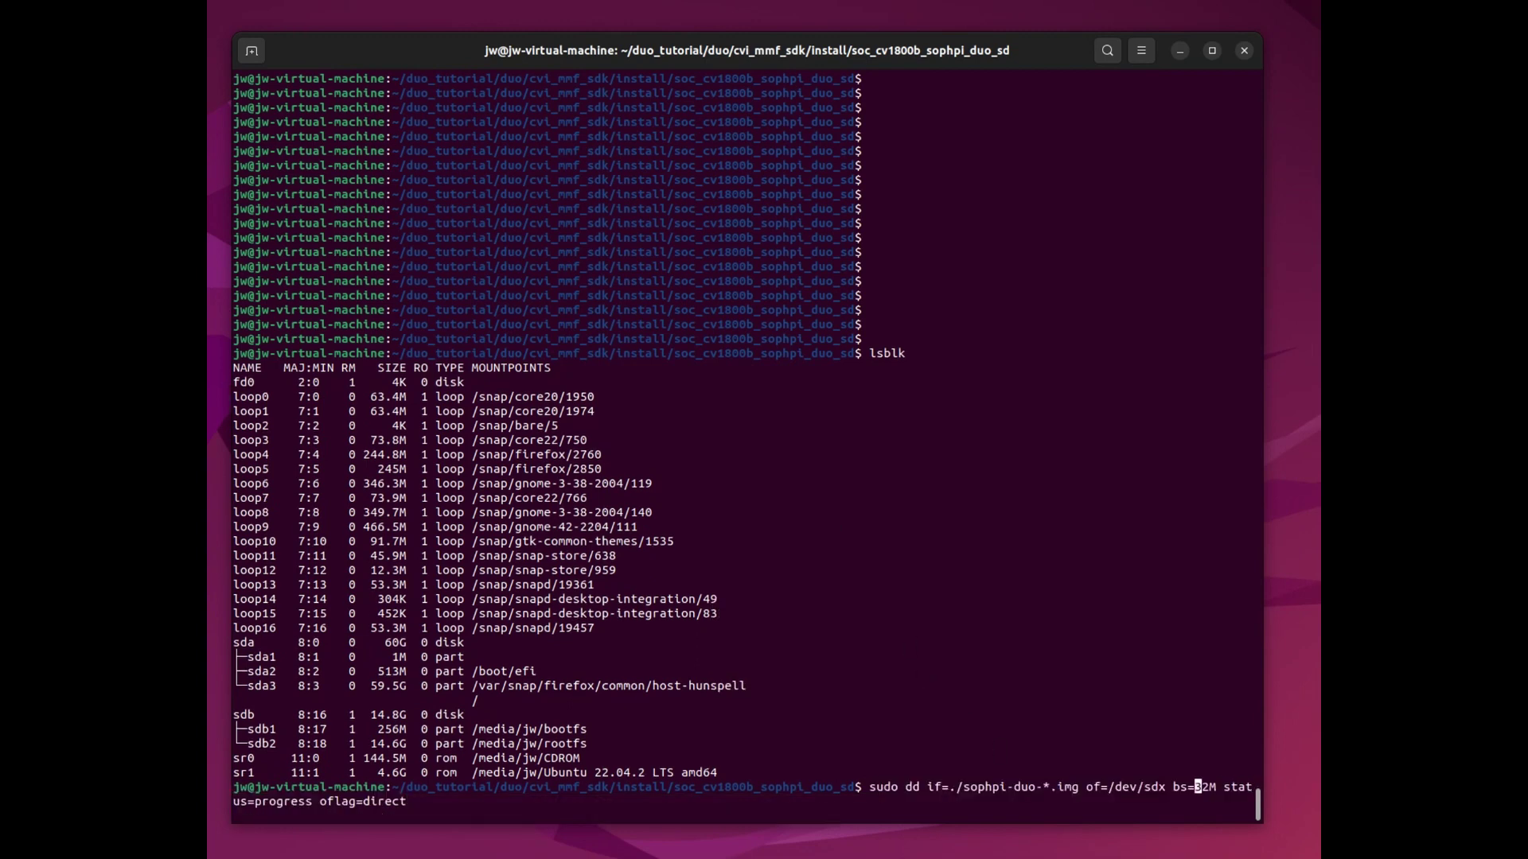
key(Left)
key(Left)
key(Left)
key(Right)
key(Right)
key(Right)
key(Right)
key(Delete)
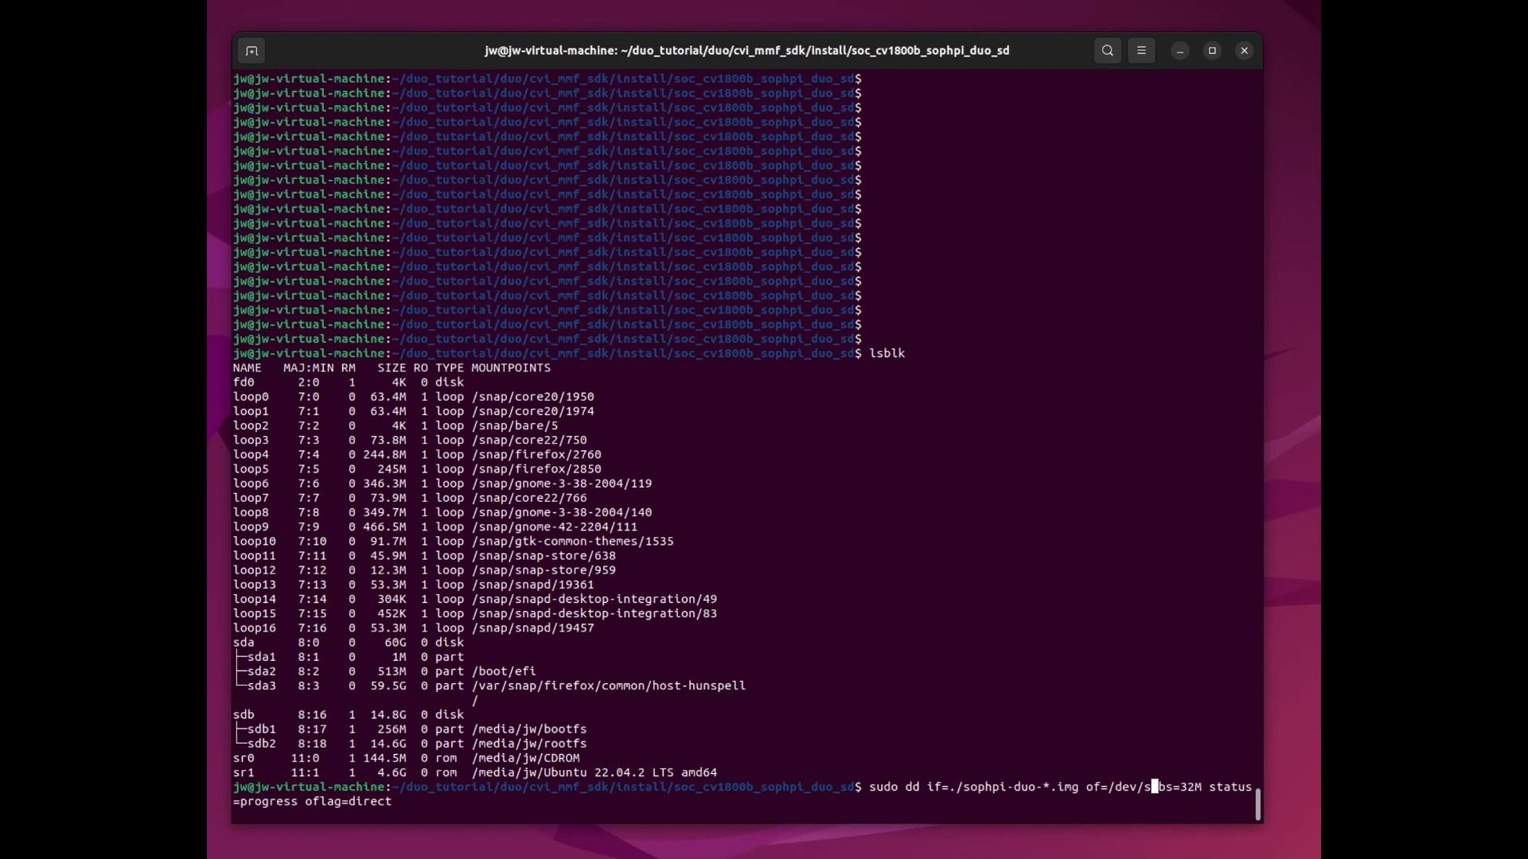
text(db)
Complete the image name to sophpi-duo-20230705-1446.img, removing the duplicate .img.
key(Return)
key(End)
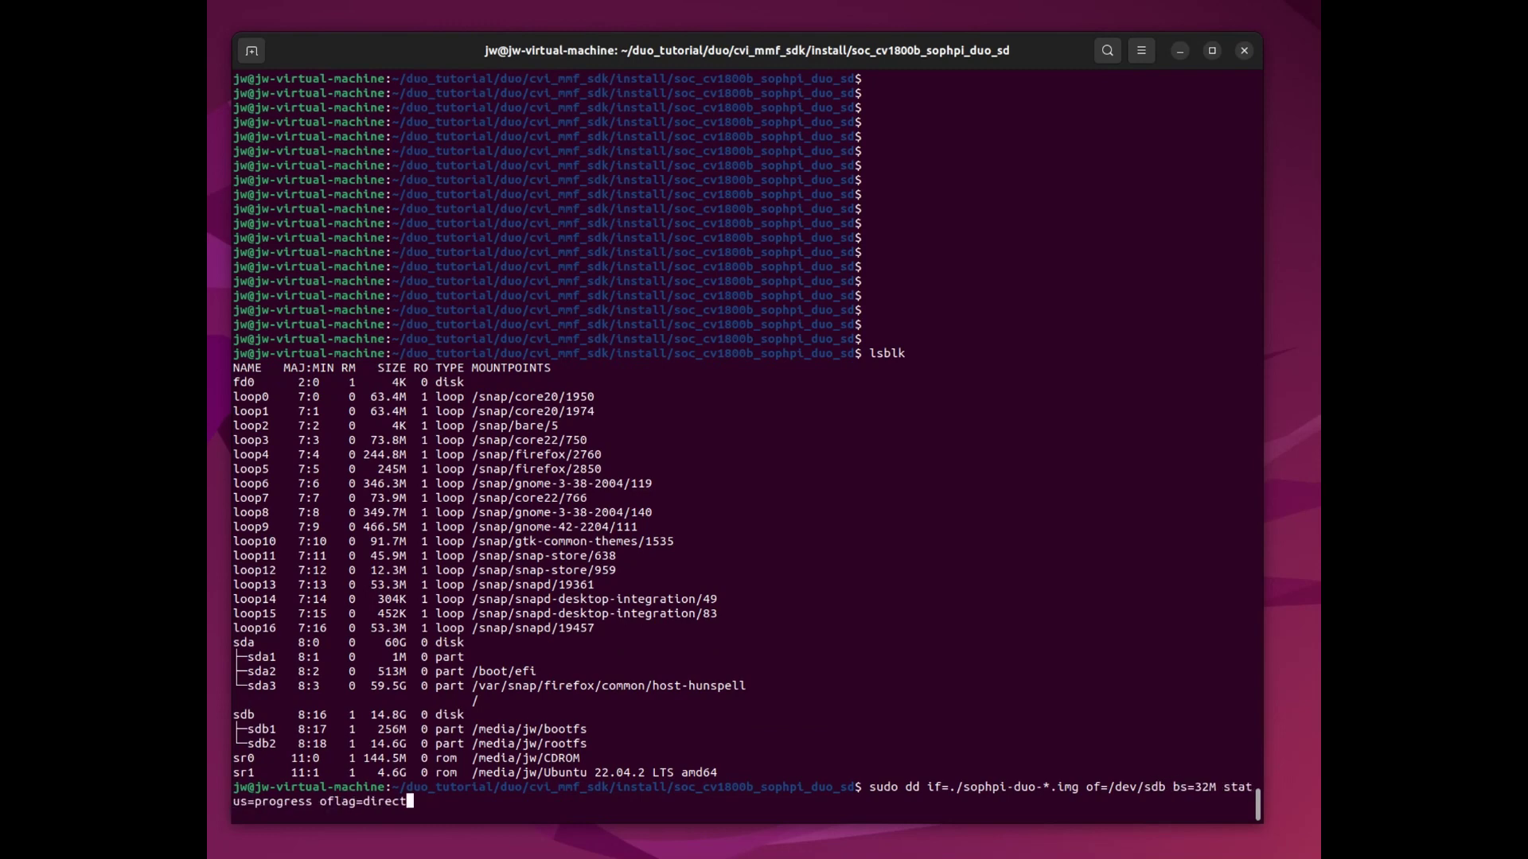
key(ctrl+Left)
key(ctrl+Left)
key(ctrl+Left)
key(ctrl+Left)
key(ctrl+Left)
key(ctrl+Left)
key(Left)
key(Tab)
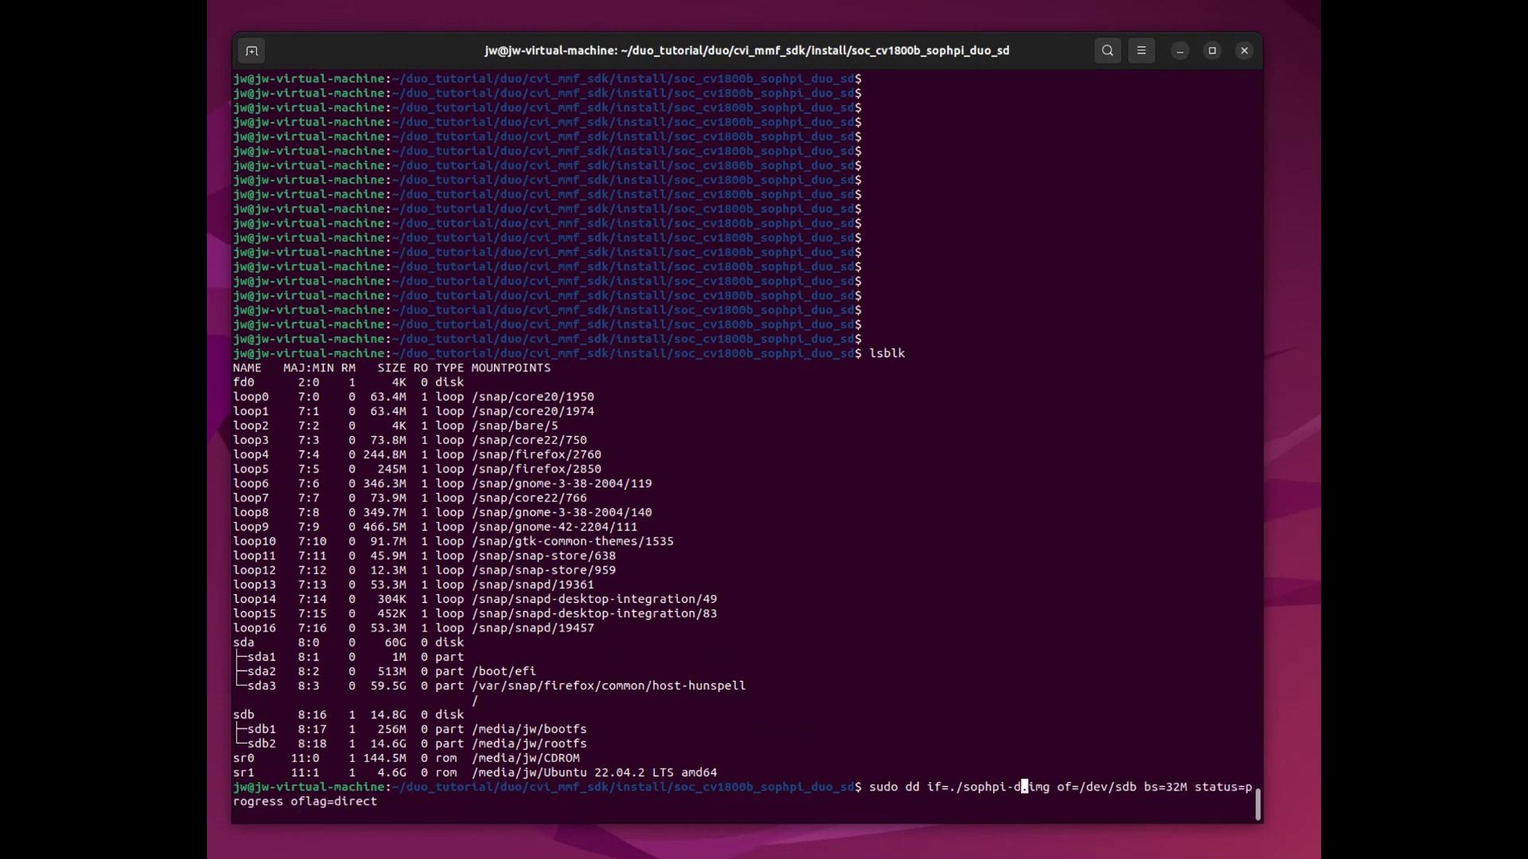
key(BackSpace)
key(BackSpace)
key(BackSpace)
key(Delete)
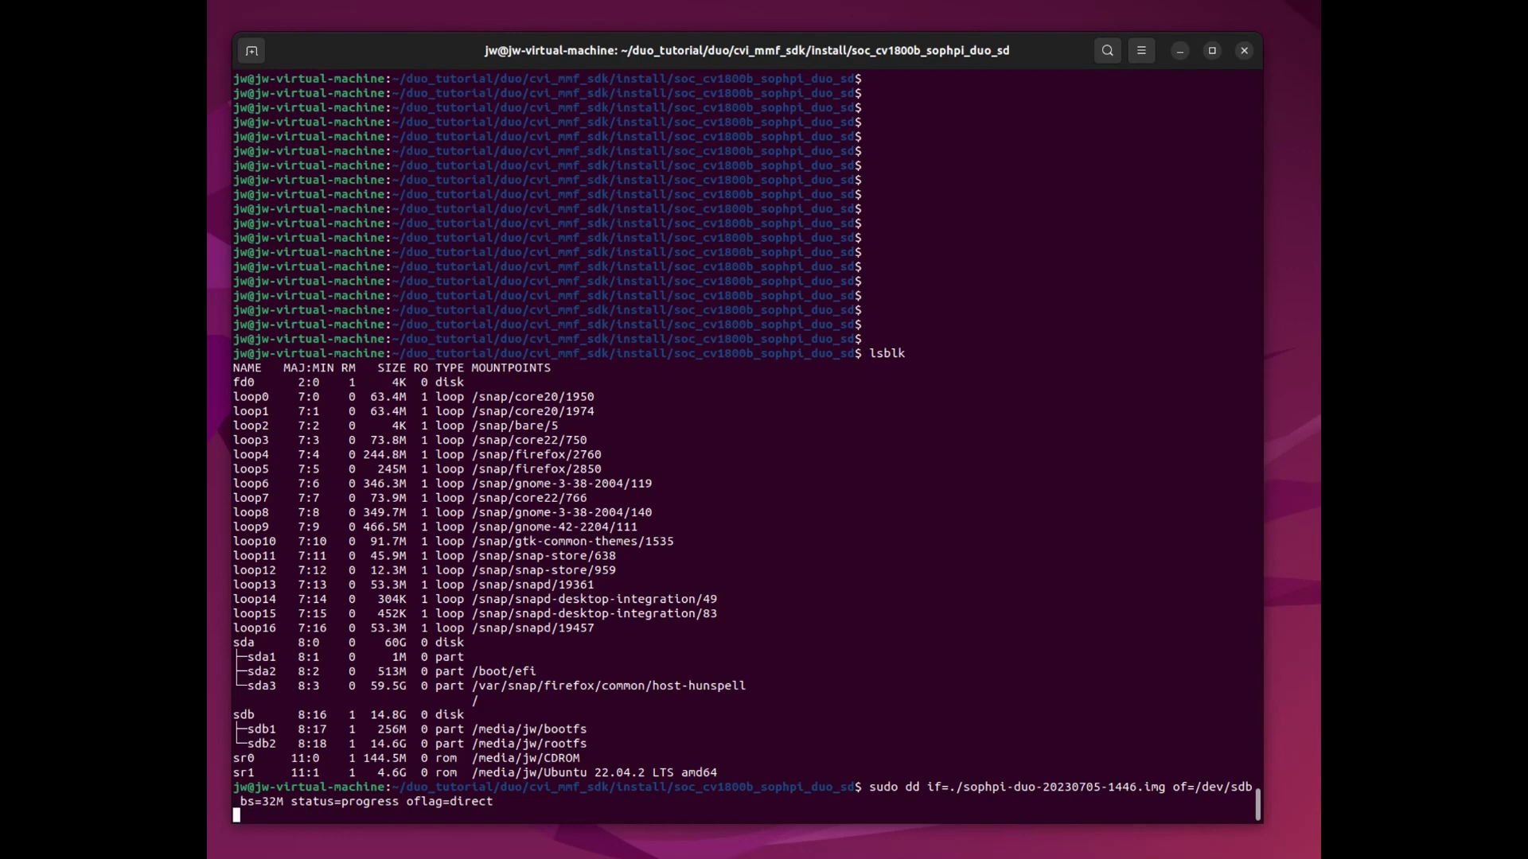